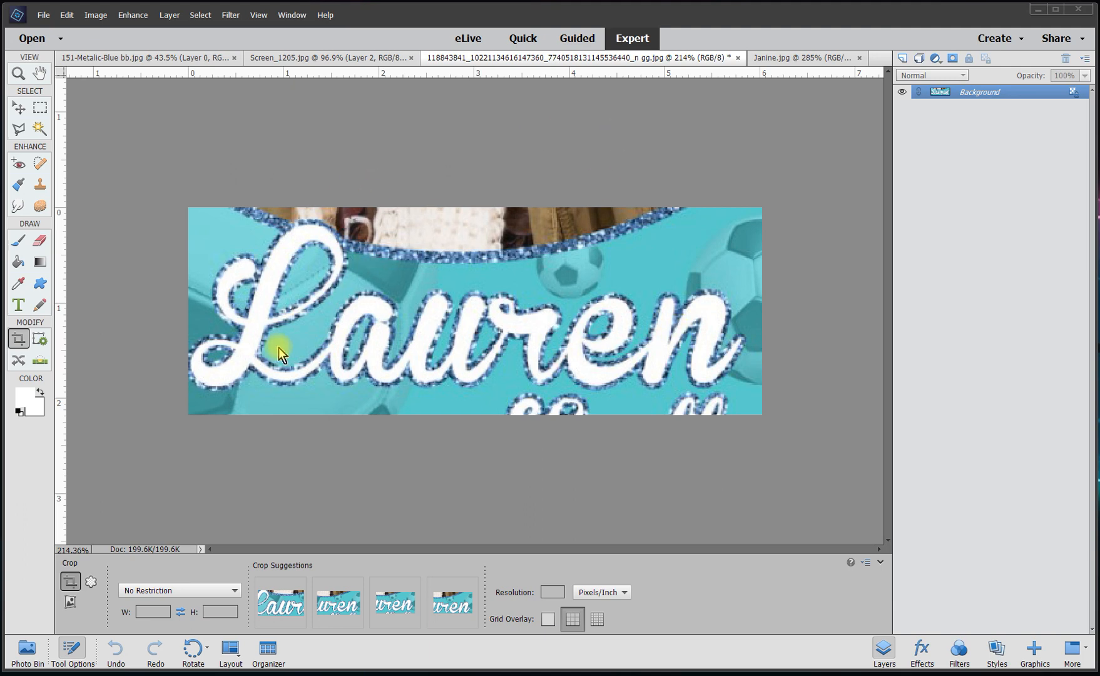
Review the open lettering, green bokeh background and blue glitter images
left_click(792, 62)
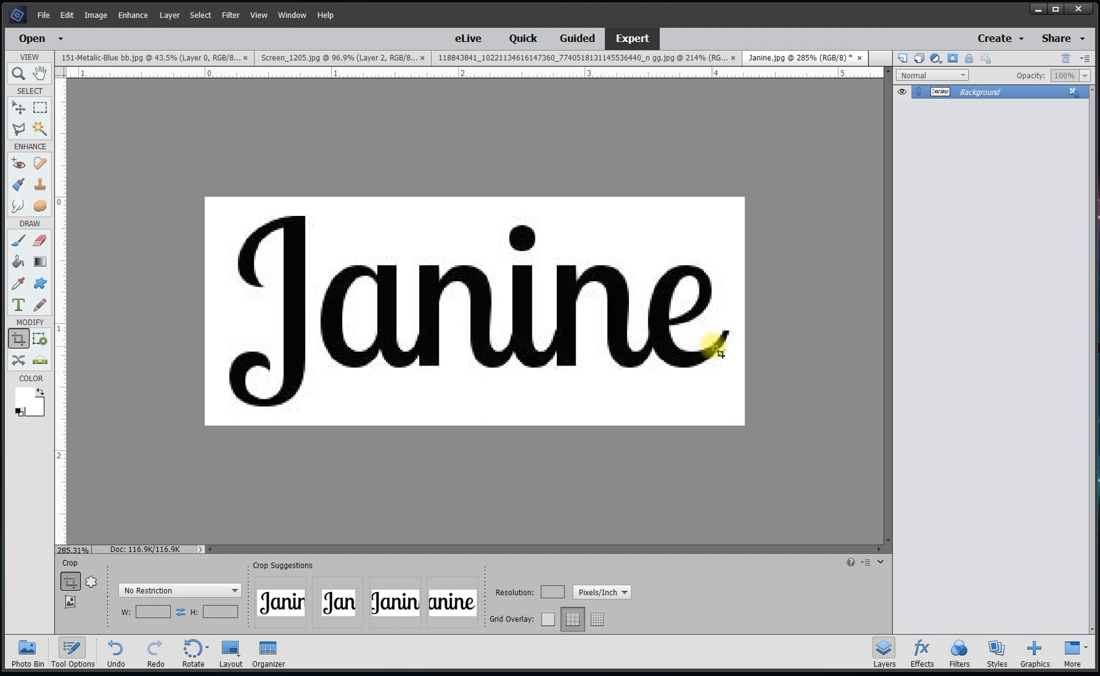
left_click(384, 61)
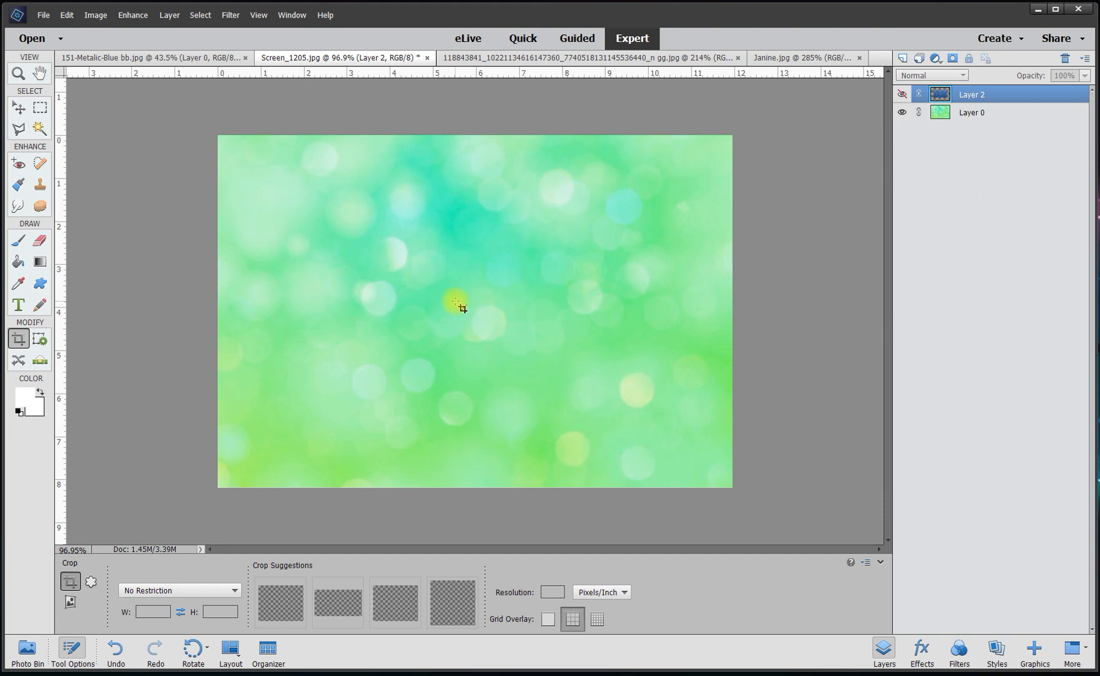
left_click(208, 58)
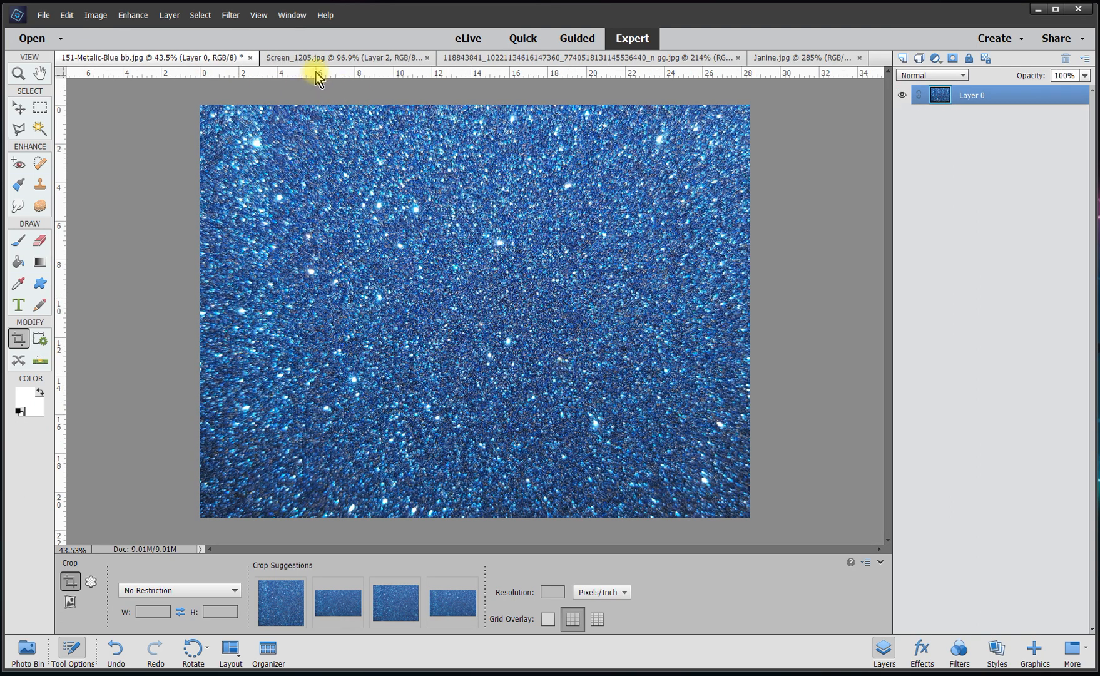
left_click(776, 62)
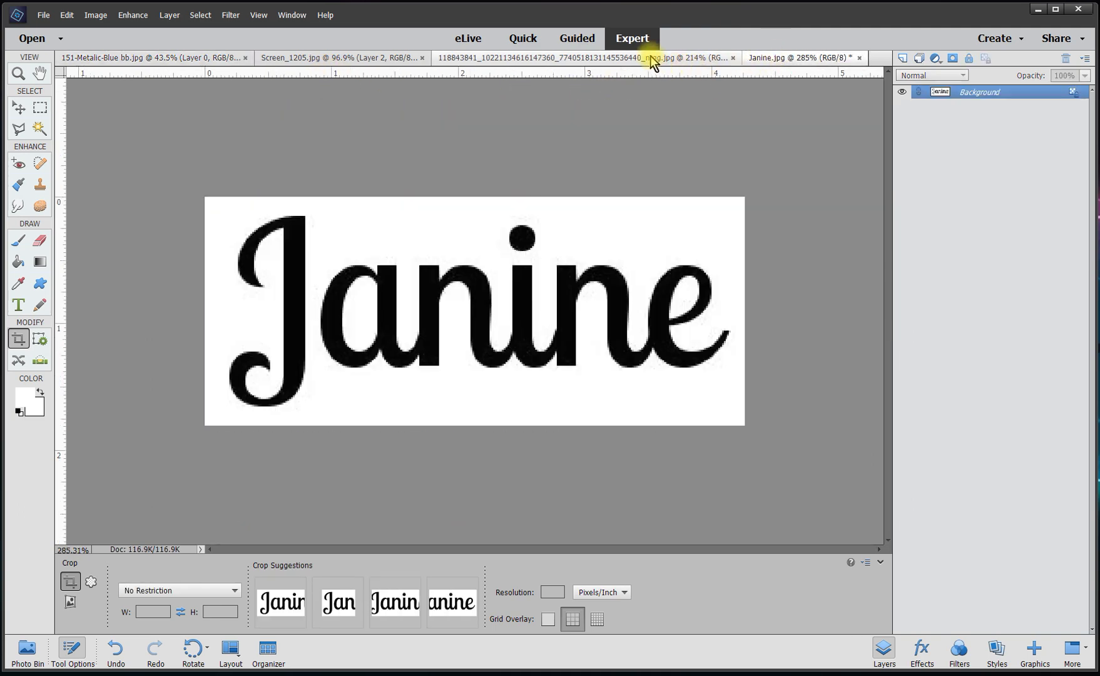
left_click(383, 61)
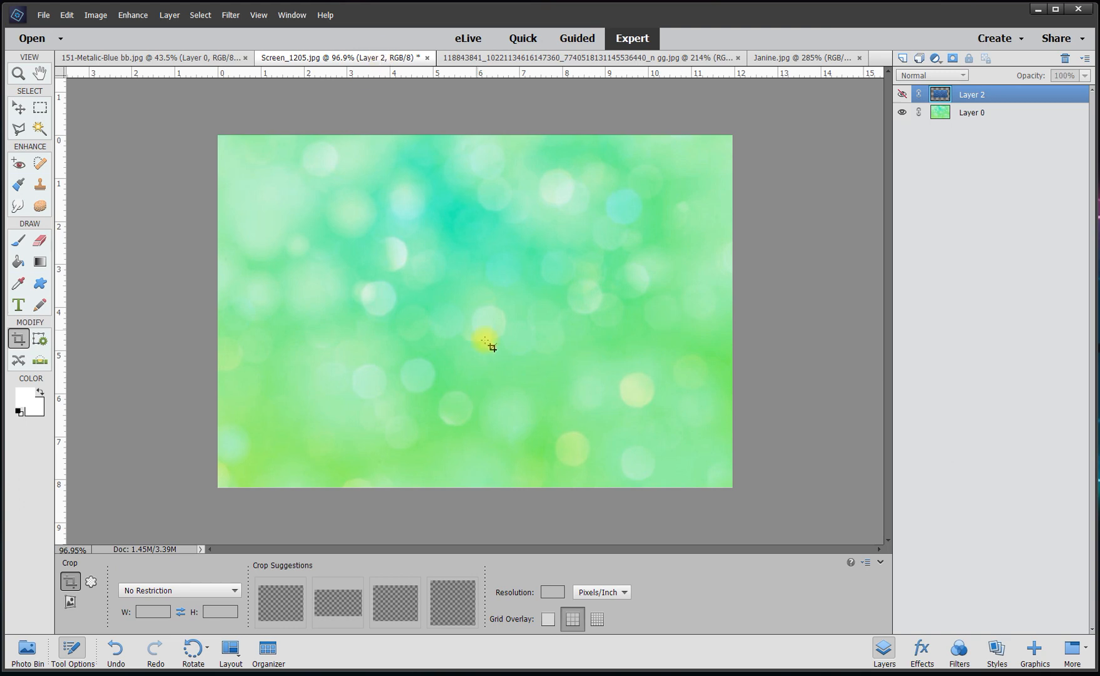
Copy the black script lettering image into Screen_1205.jpg as a new layer over the green bokeh background
left_click(776, 62)
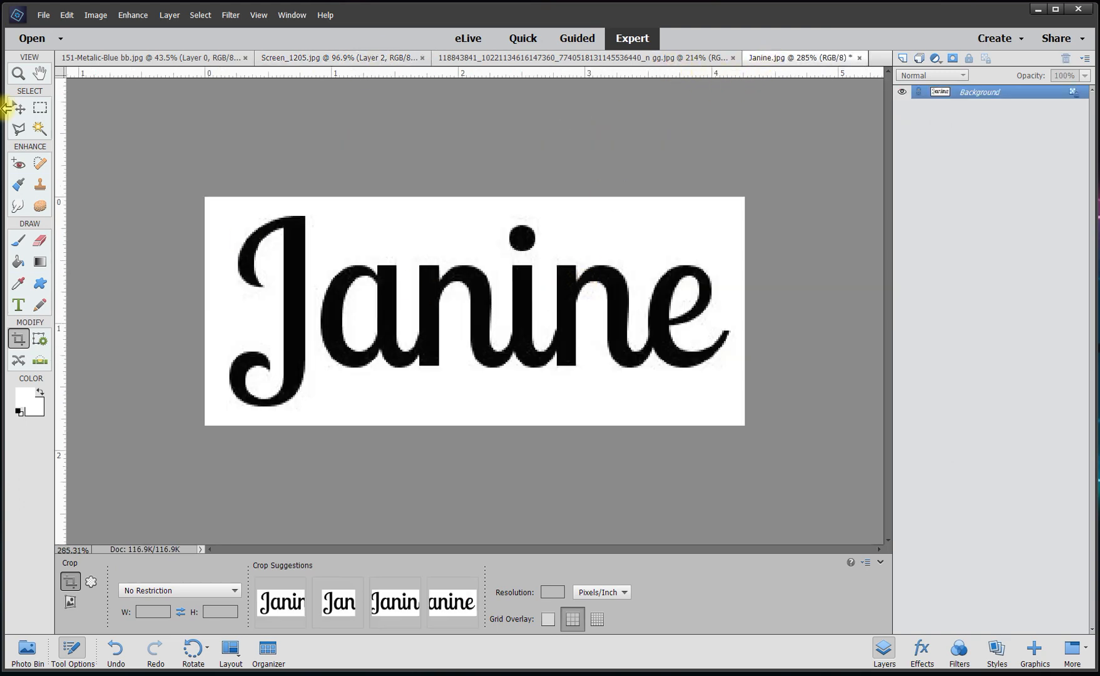
left_click(18, 108)
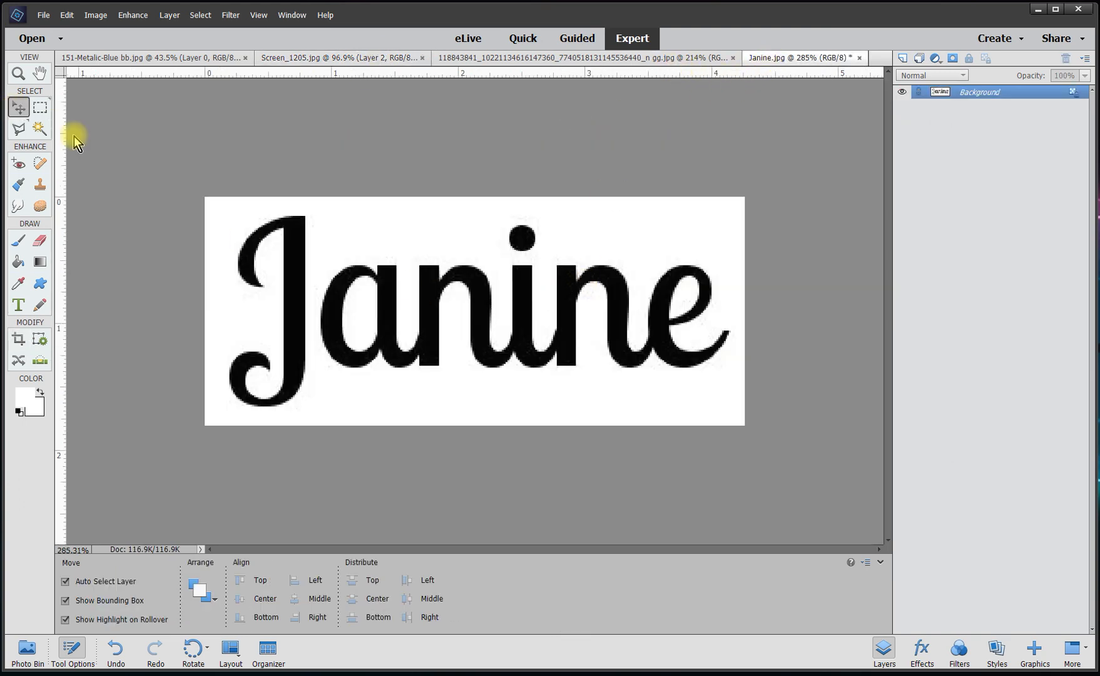
left_click(1077, 95)
left_click_drag(401, 266, 349, 247)
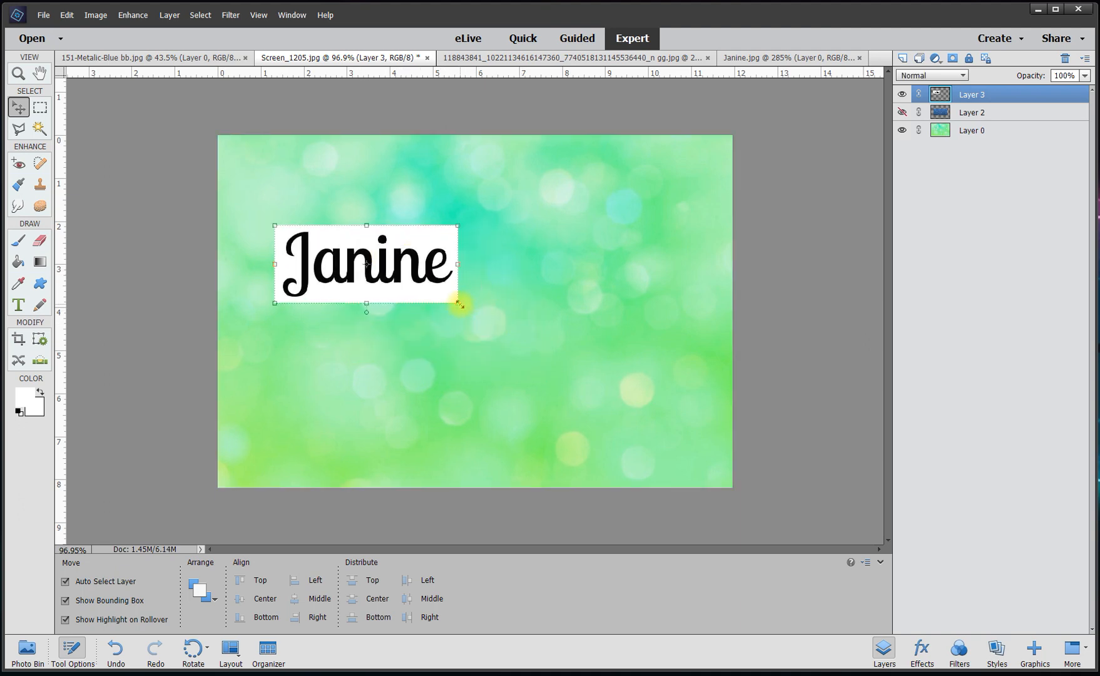
Enlarge the lettering layer proportionally to span most of the background's width and place it near the centre
left_click_drag(459, 304, 695, 423)
left_click_drag(369, 294, 361, 285)
left_click(647, 404)
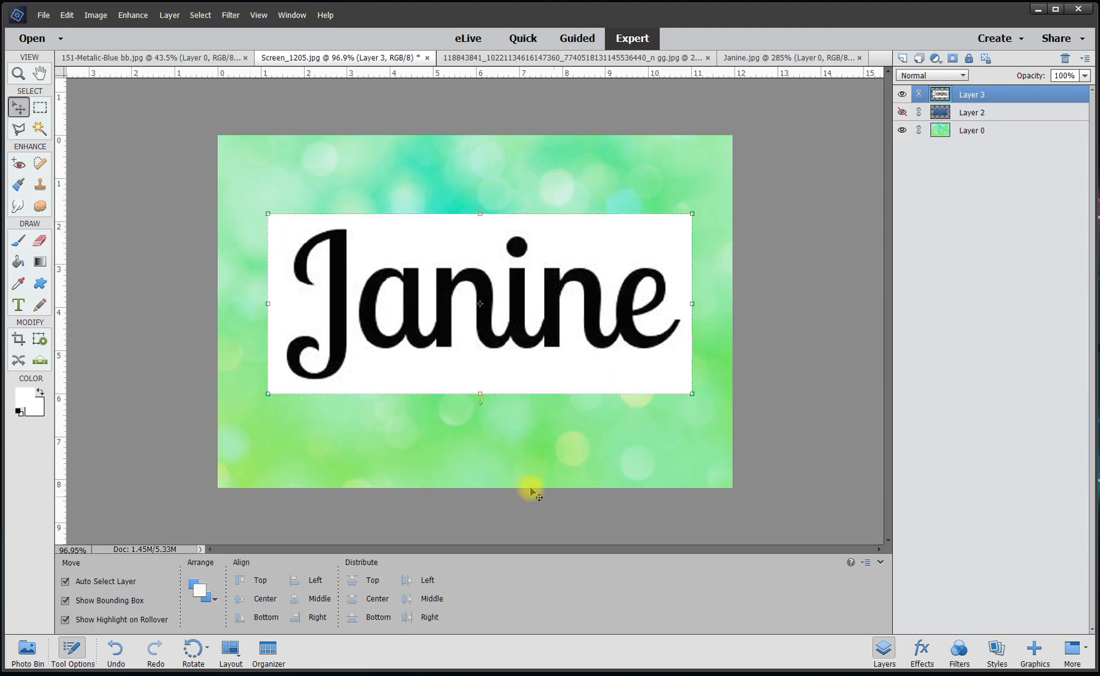
left_click(153, 135)
Copy the blue glitter image into Screen_1205.jpg and shrink it to a centred rectangle slightly larger than the lettering
left_click(192, 57)
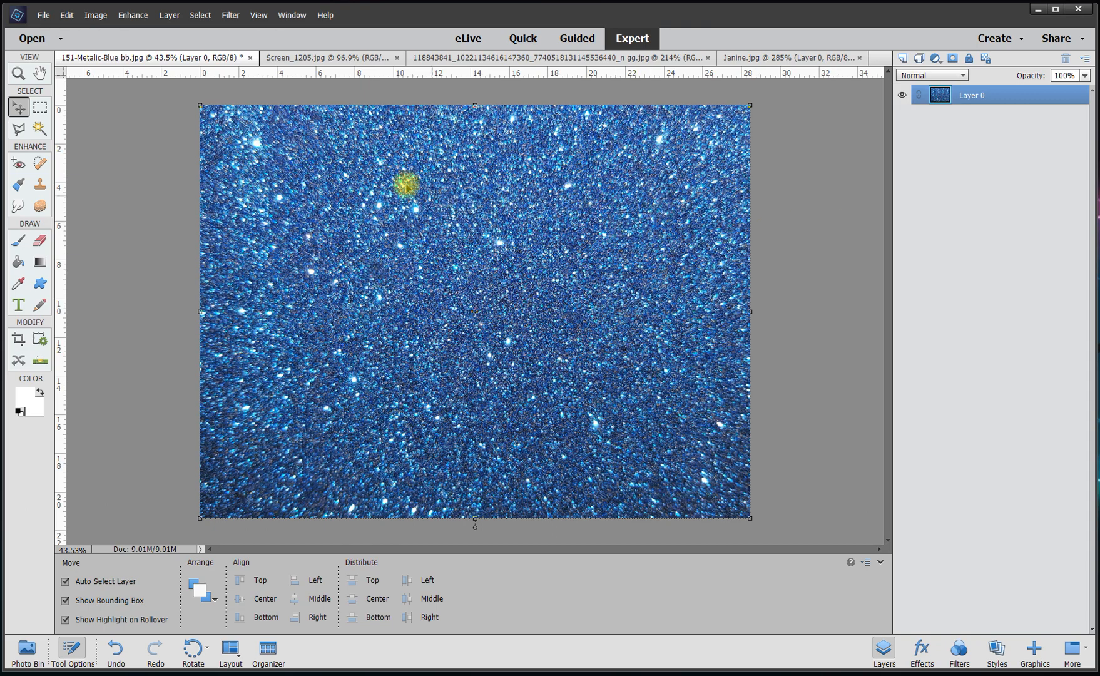
left_click_drag(405, 182, 454, 298)
key("ctrl+minus")
key("ctrl+minus")
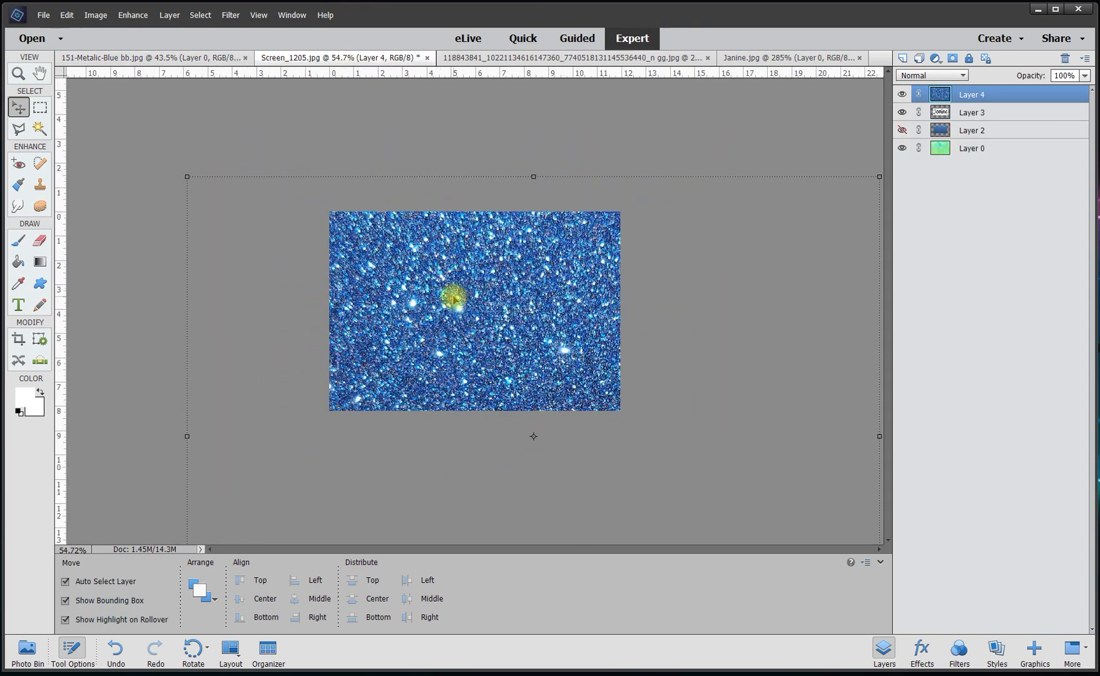
key("ctrl+minus")
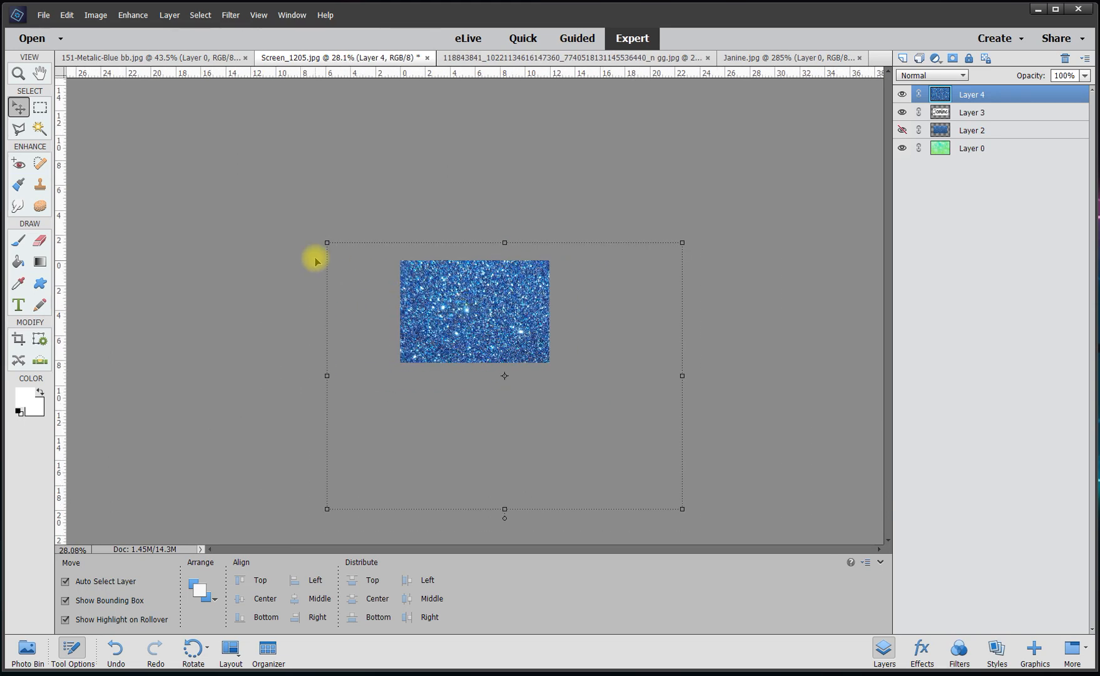
left_click_drag(325, 241, 444, 313)
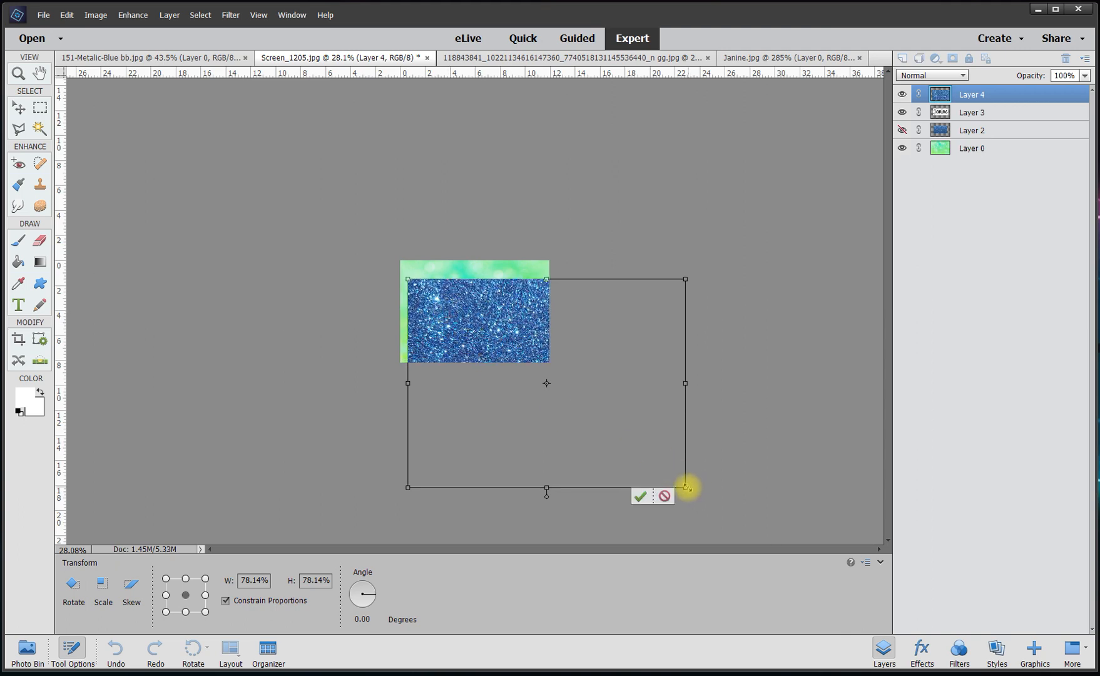
left_click_drag(686, 488, 563, 354)
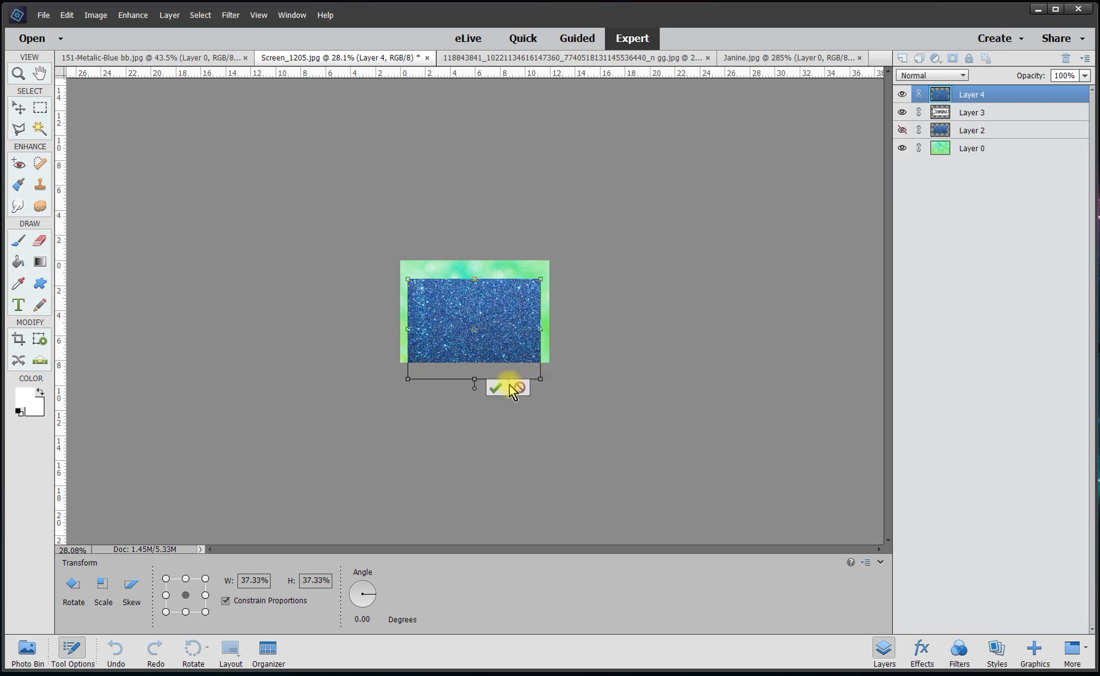
left_click_drag(473, 381, 489, 354)
left_click(495, 362)
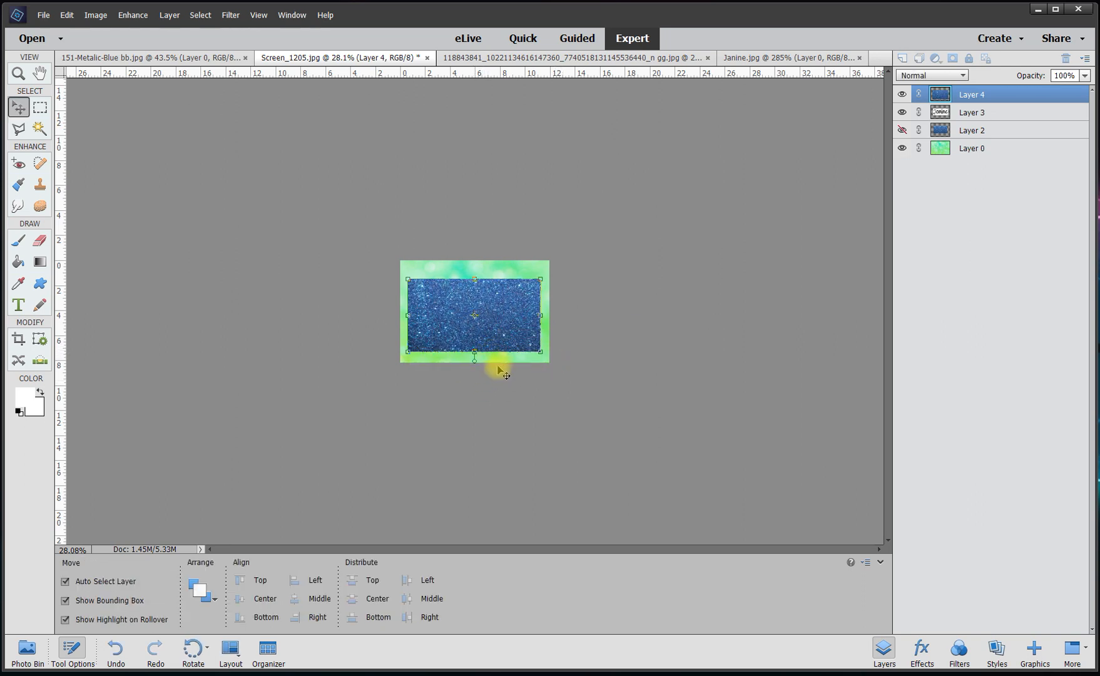
scroll(500, 363, "up", 7)
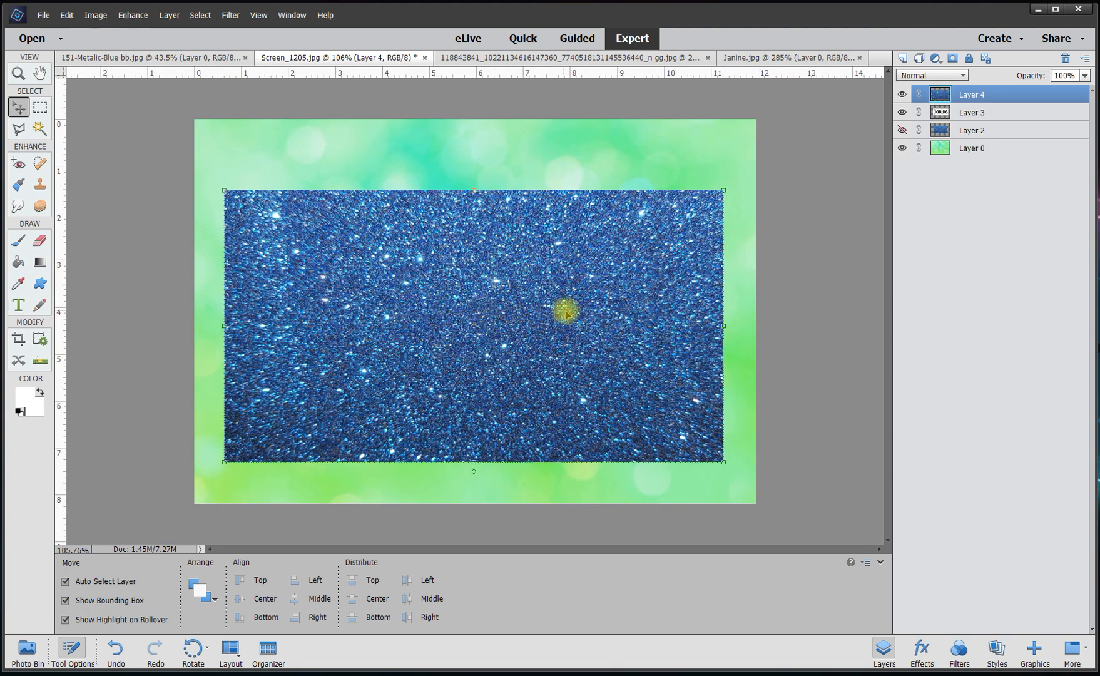
left_click_drag(590, 252, 593, 248)
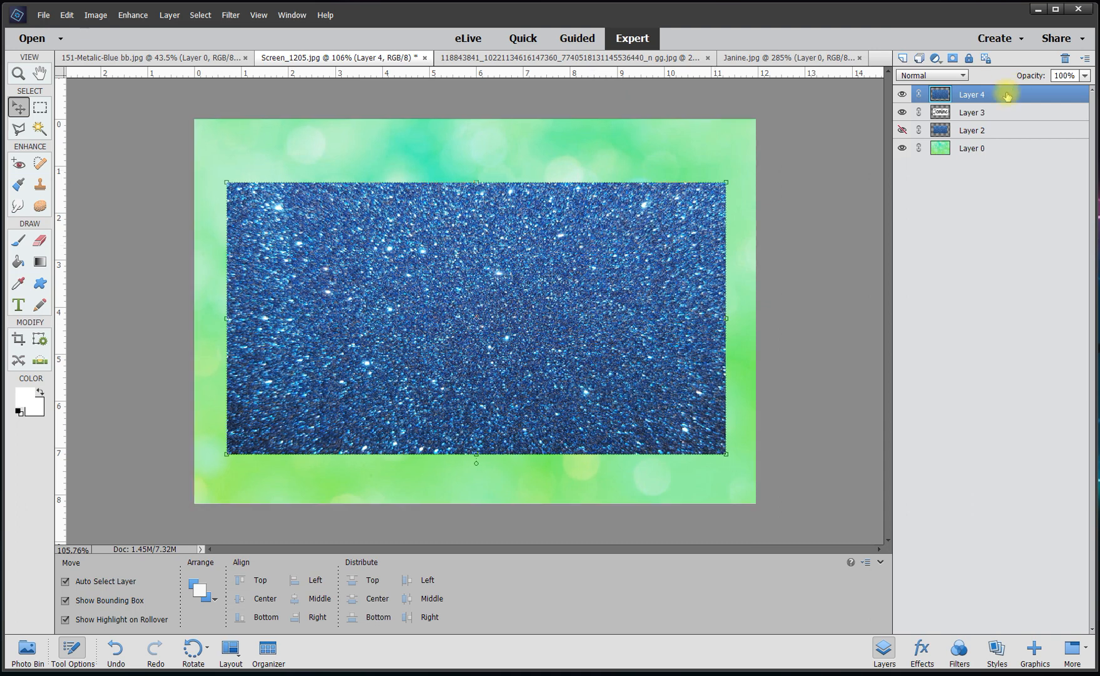
Move the new glitter layer beneath the lettering layer and delete the hidden Layer 2
left_click_drag(1003, 97, 999, 145)
right_click(971, 115)
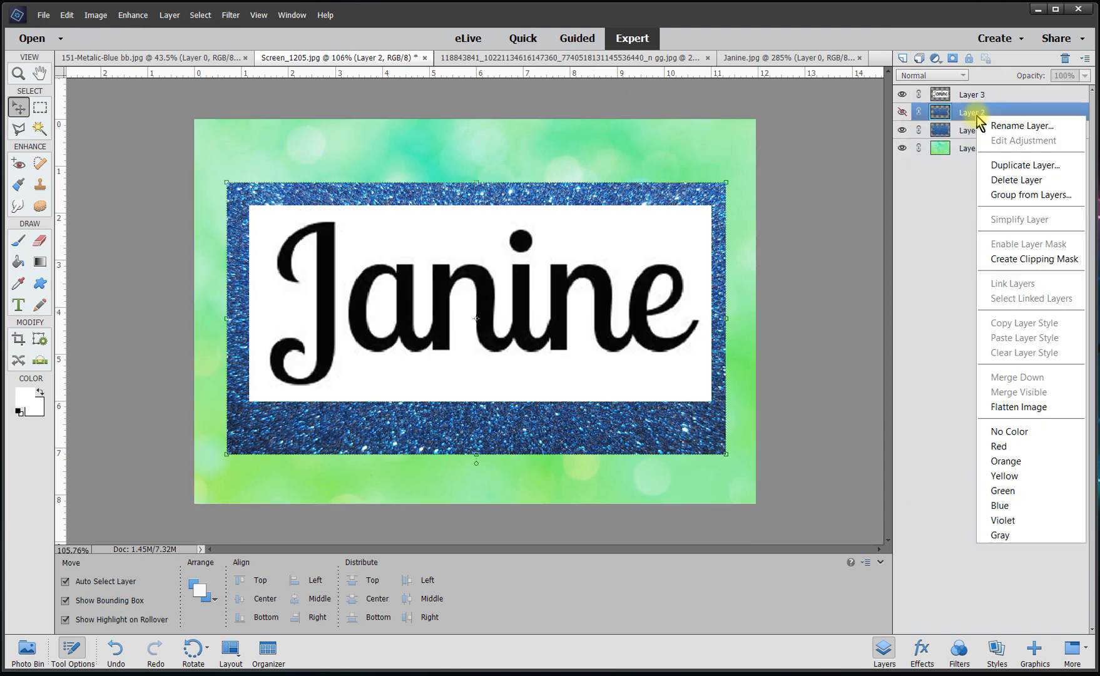
left_click(1020, 181)
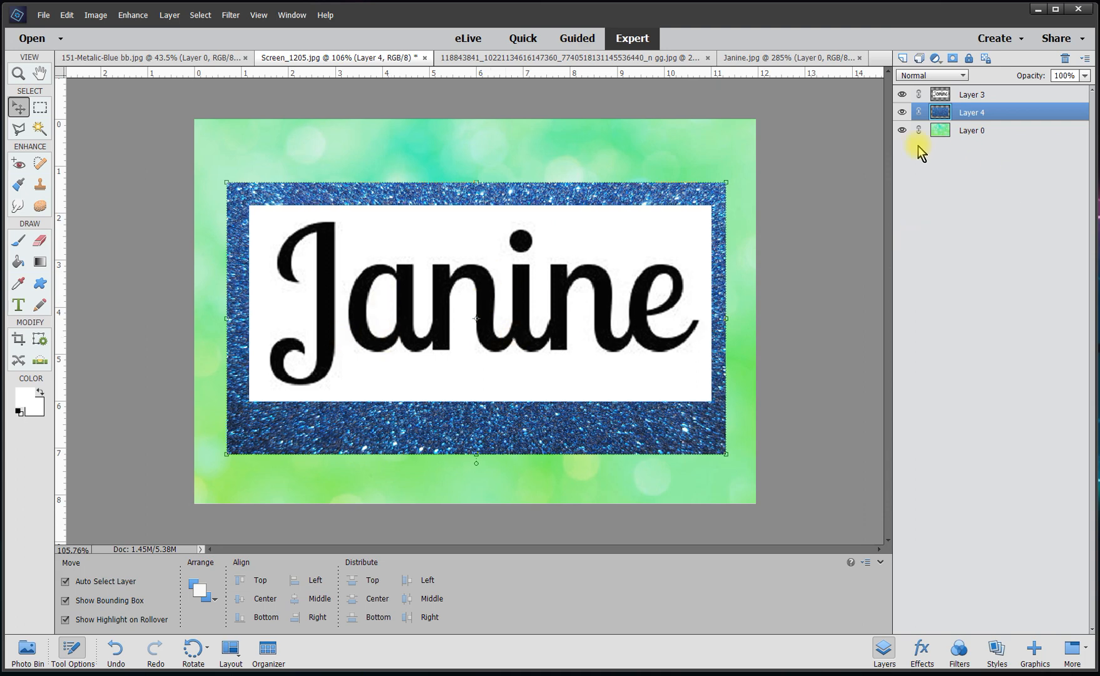
Hide the glitter layer and apply Auto Sharpen to the lettering layer
left_click(901, 112)
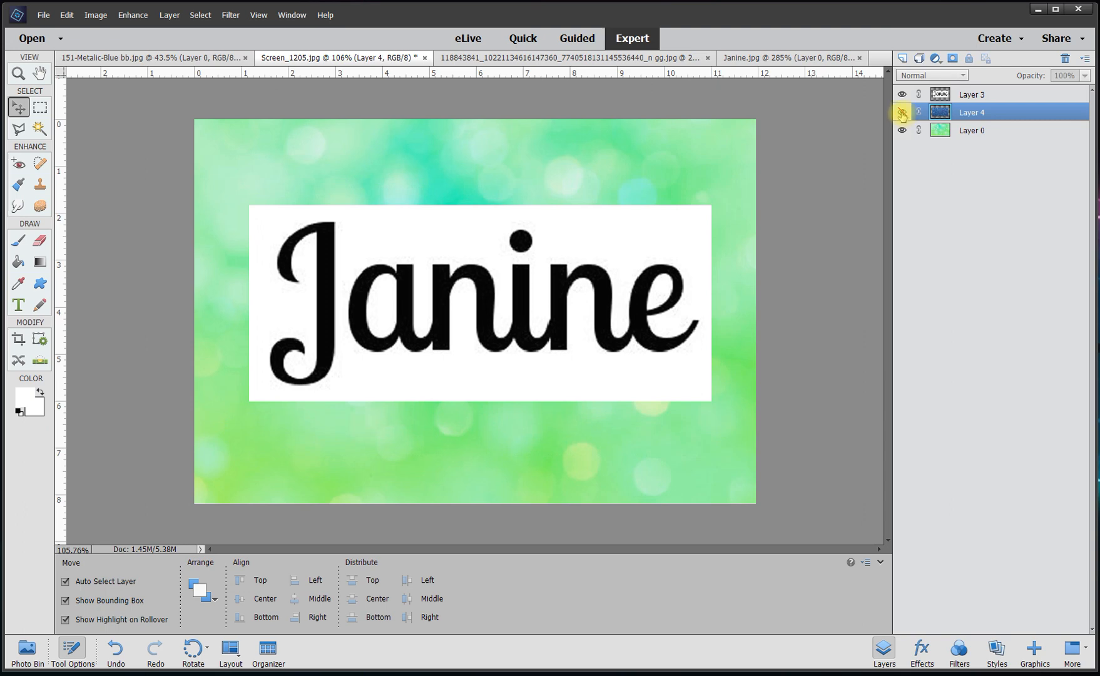
scroll(631, 333, "up", 6)
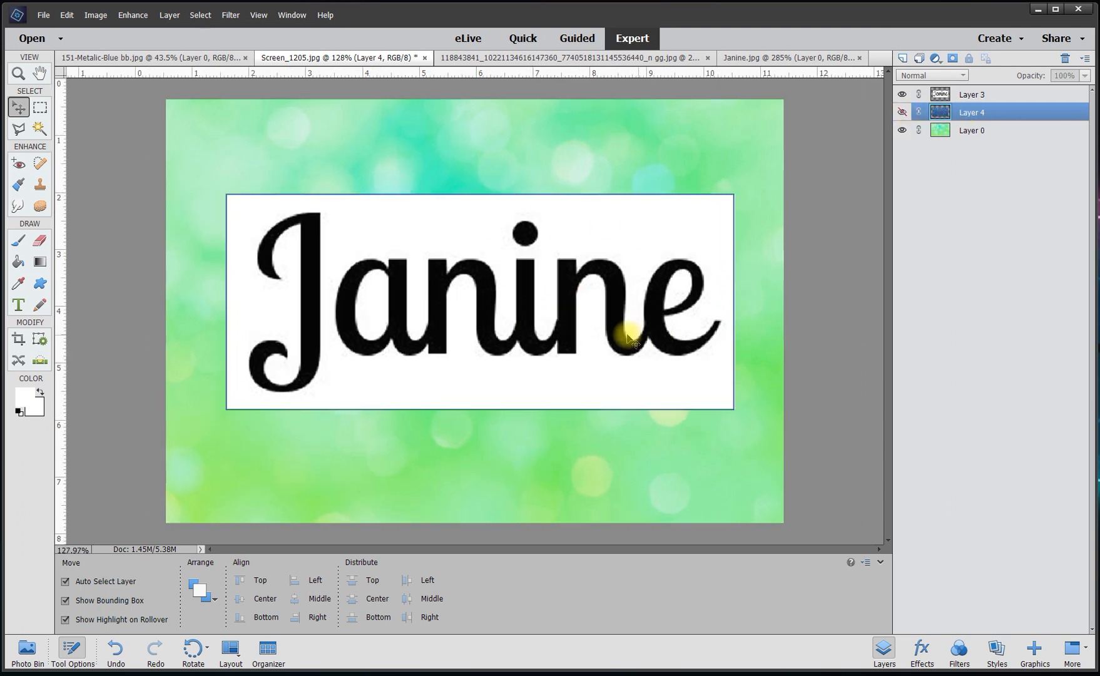
scroll(281, 270, "up", 4)
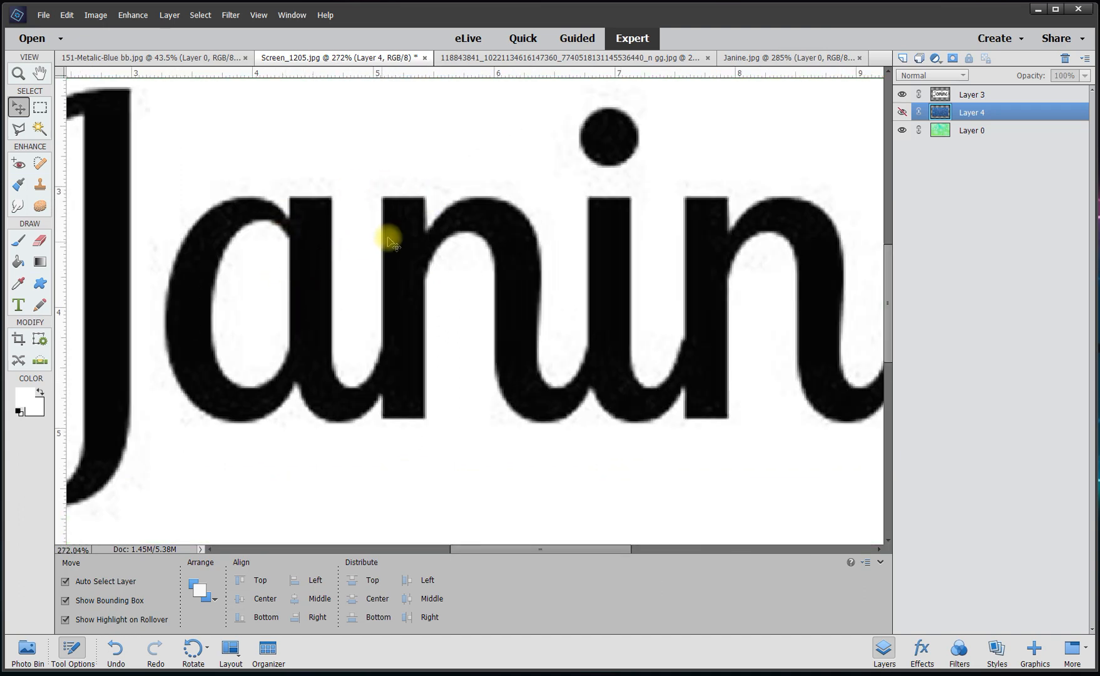
left_click_drag(530, 548, 523, 549)
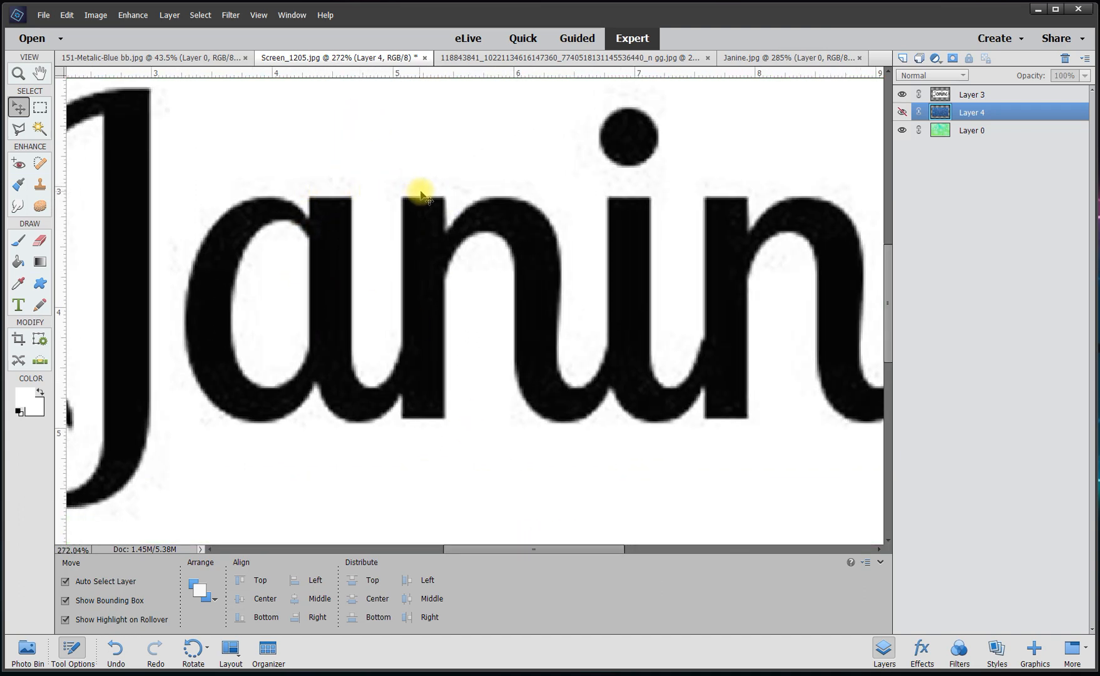
scroll(413, 213, "up", 1)
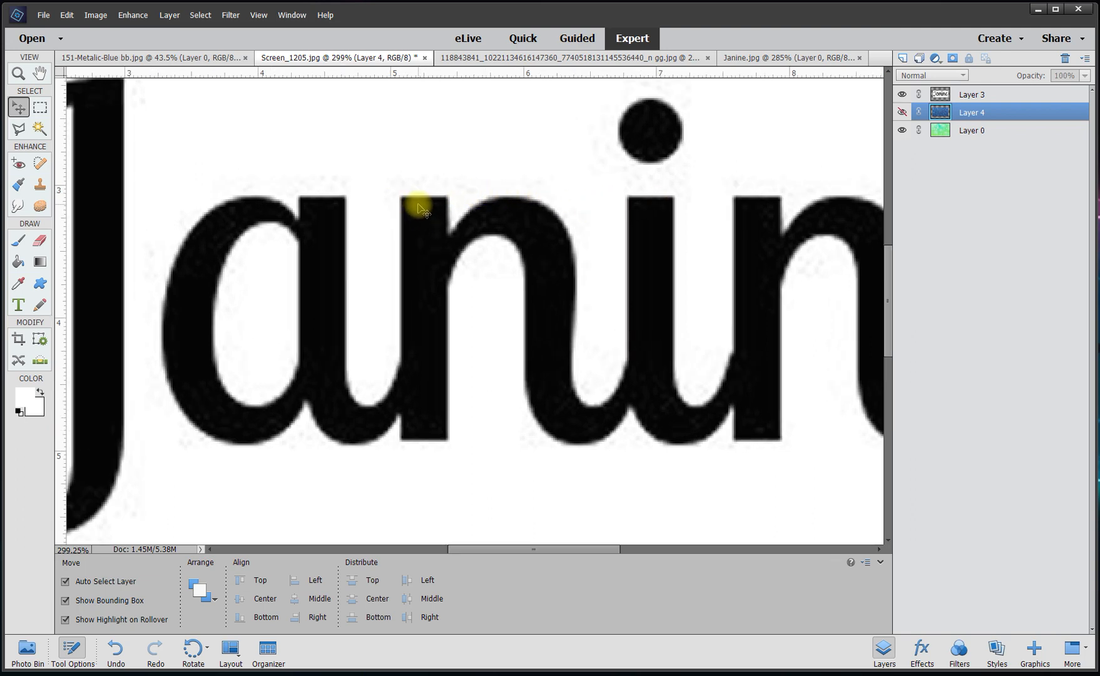
left_click(133, 15)
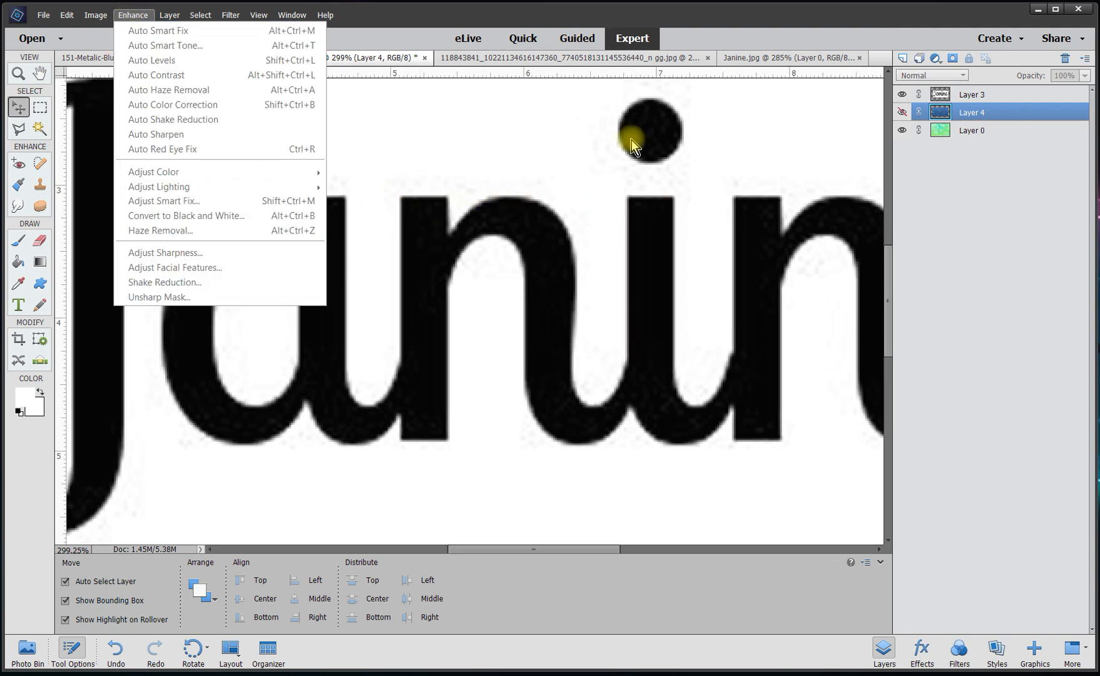
left_click(651, 141)
left_click(986, 98)
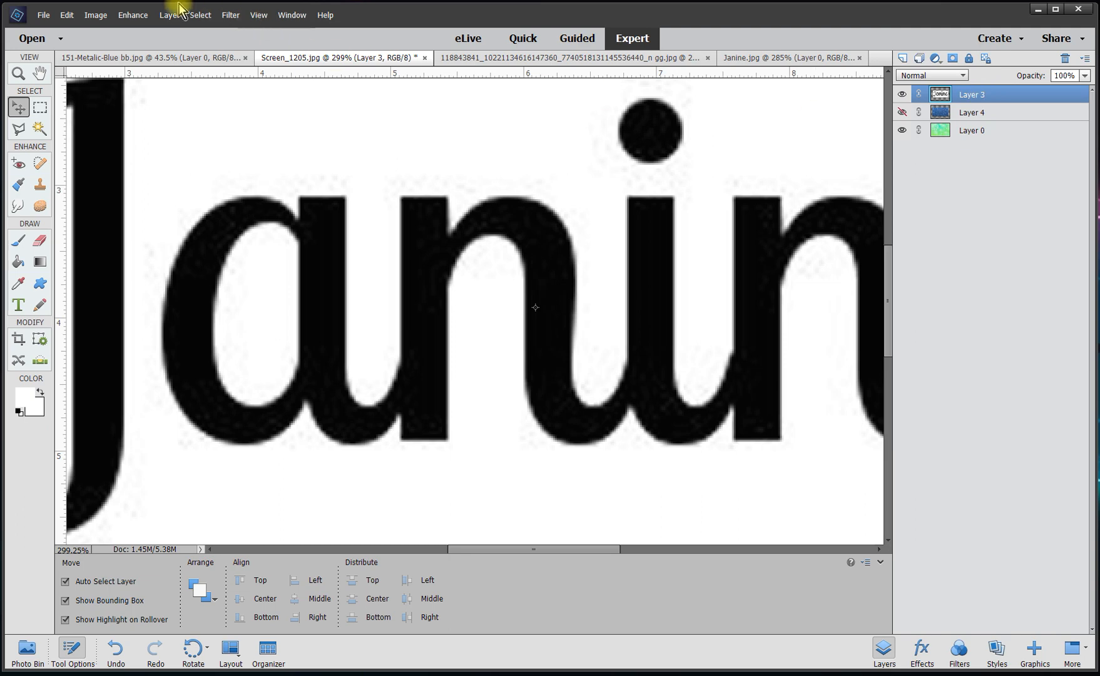
left_click(132, 14)
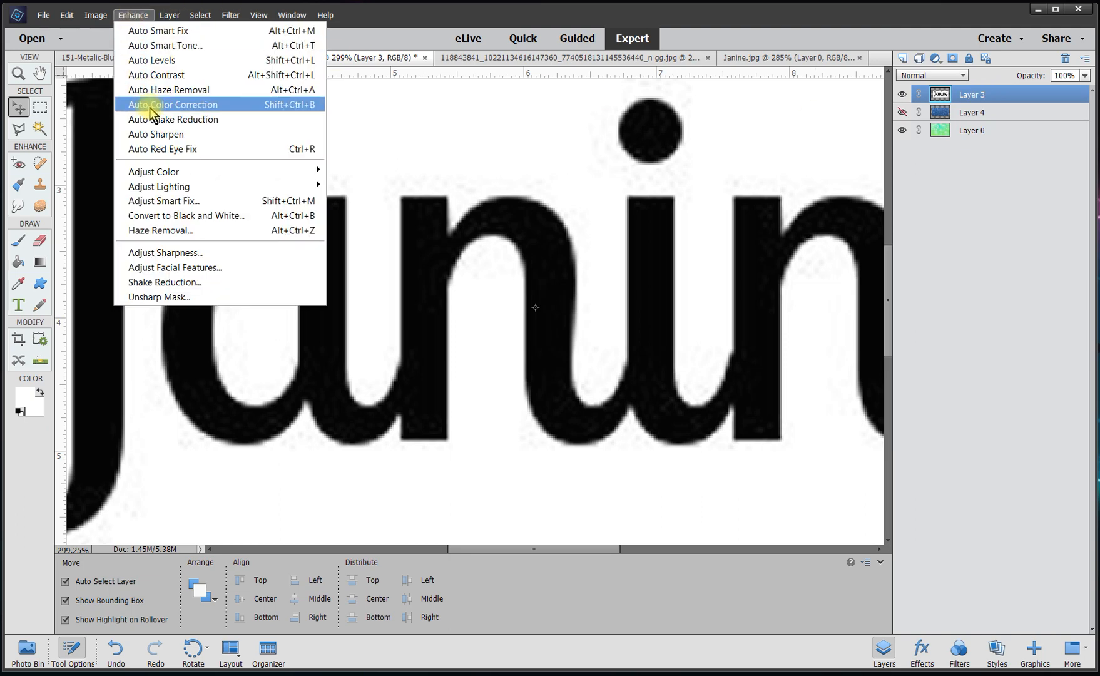
left_click(170, 137)
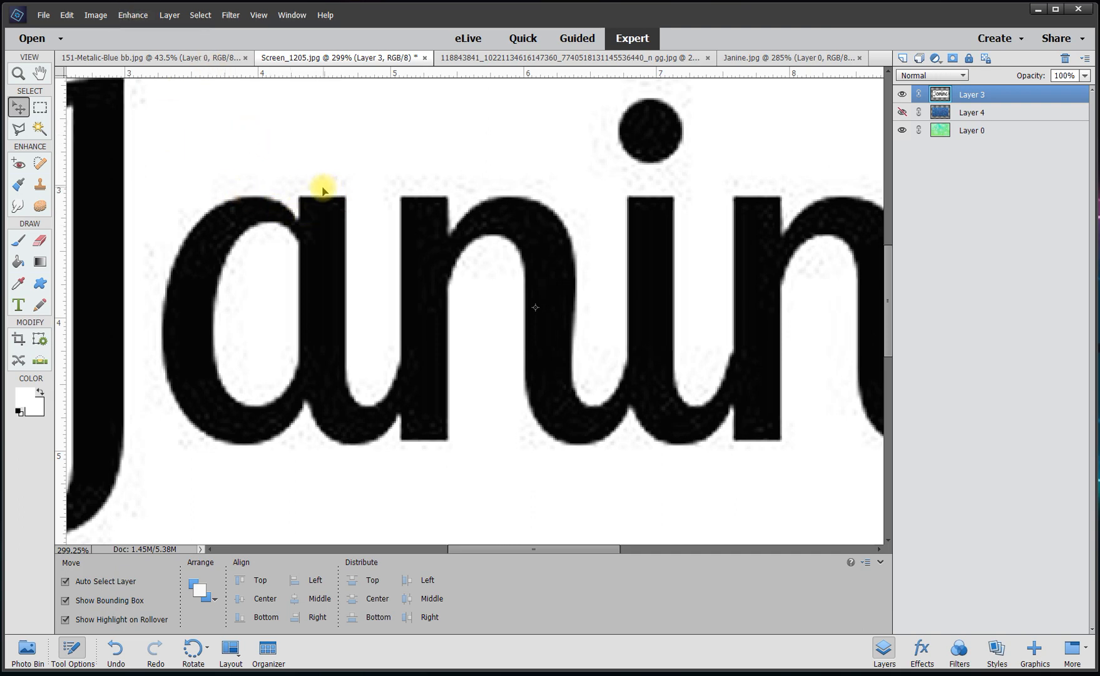
Apply Brightness/Contrast to the lettering layer with brightness 75 and contrast 69, comparing with and without the preview
left_click(135, 17)
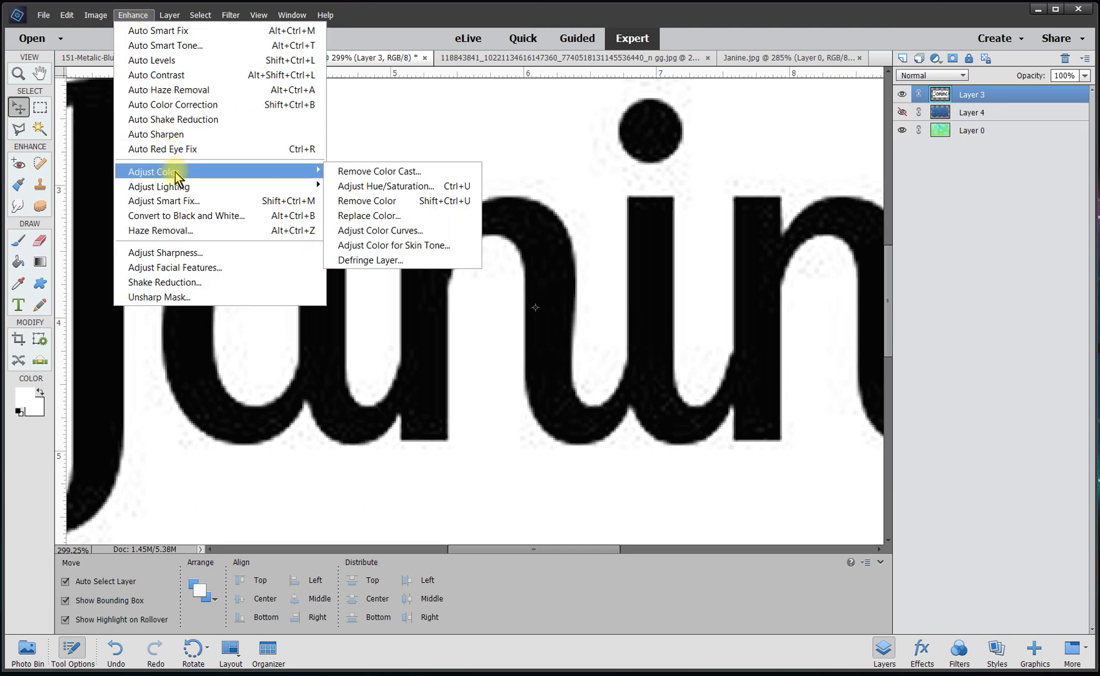
mouse_move(176, 190)
left_click(381, 202)
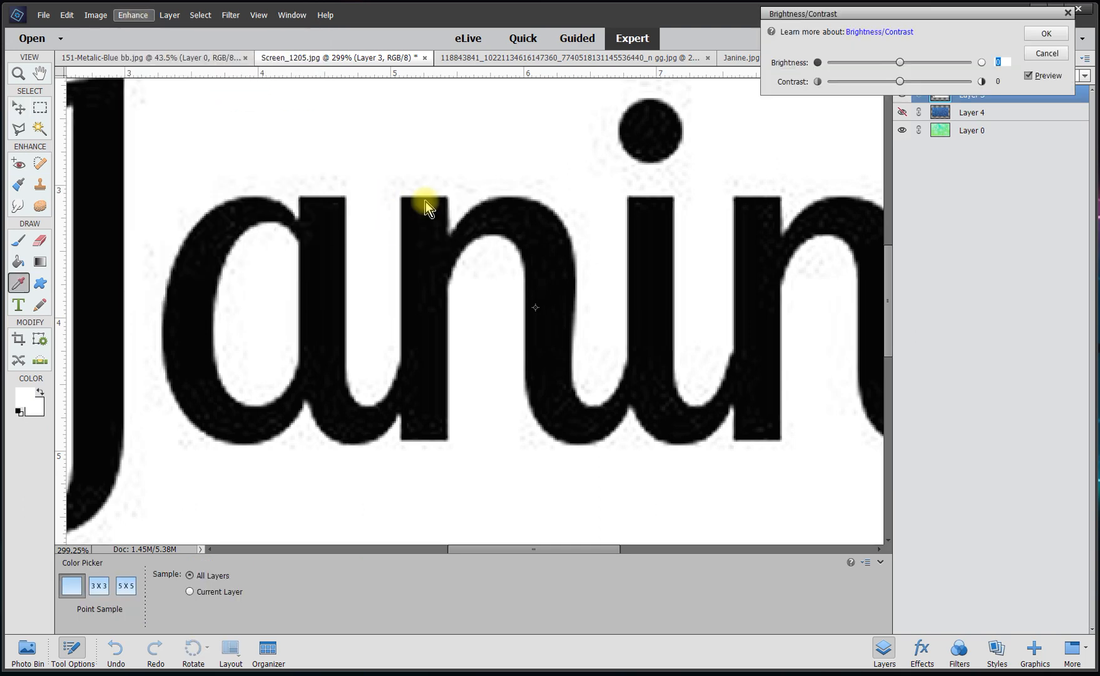
left_click_drag(902, 63, 935, 64)
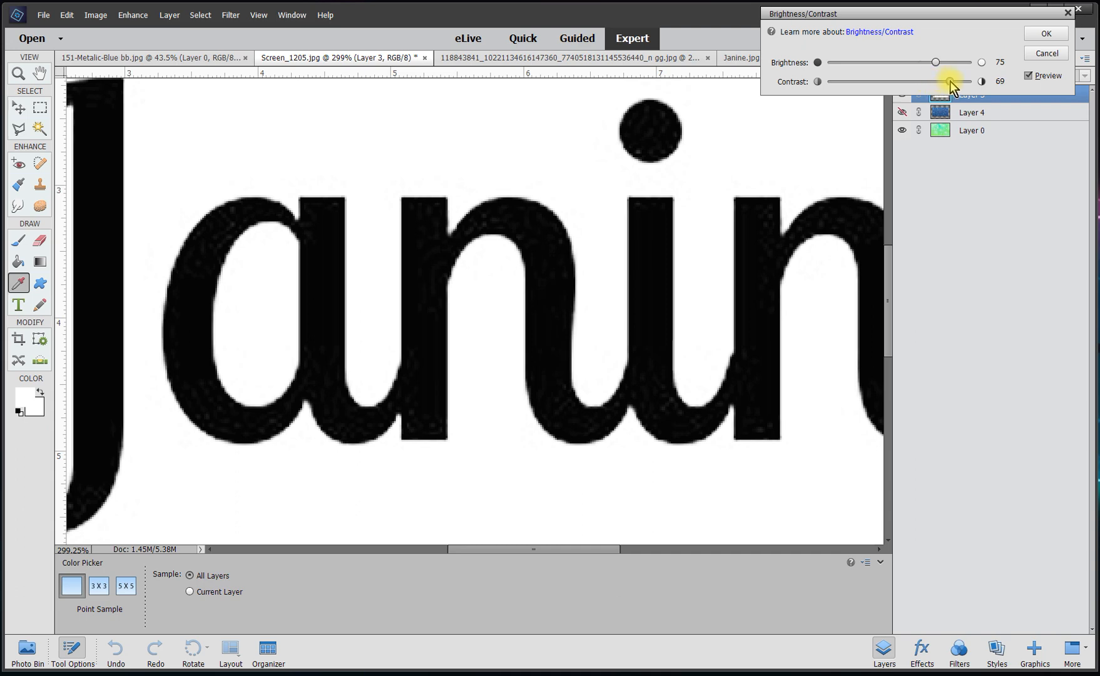
left_click(1029, 75)
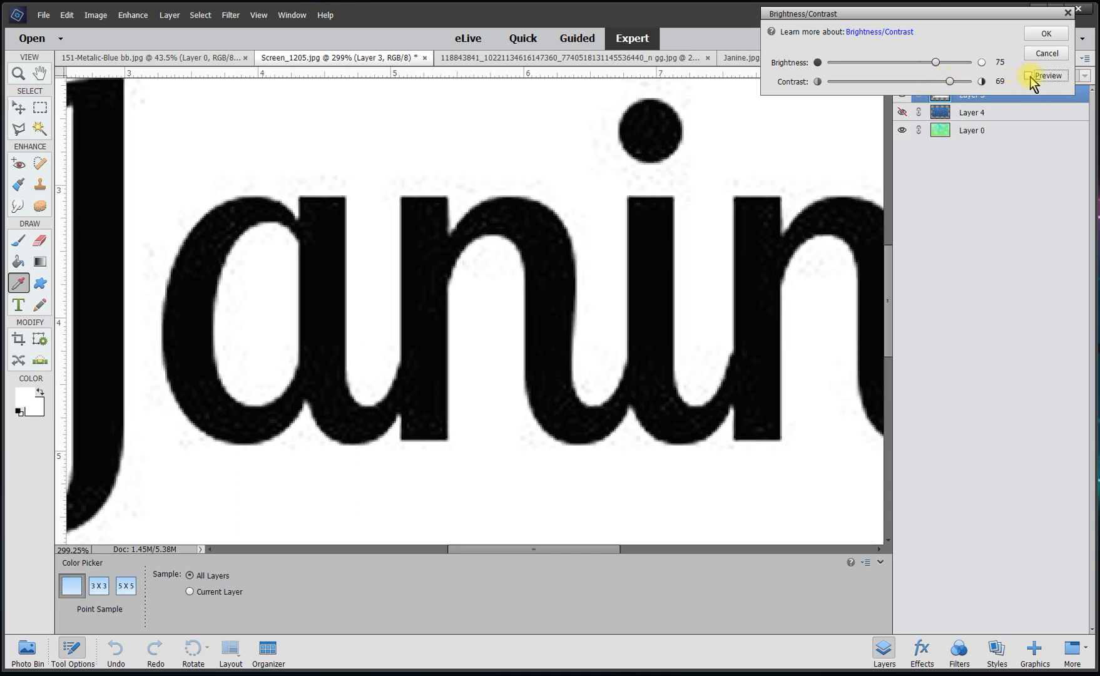
left_click(1028, 75)
left_click(1029, 76)
left_click(1029, 76)
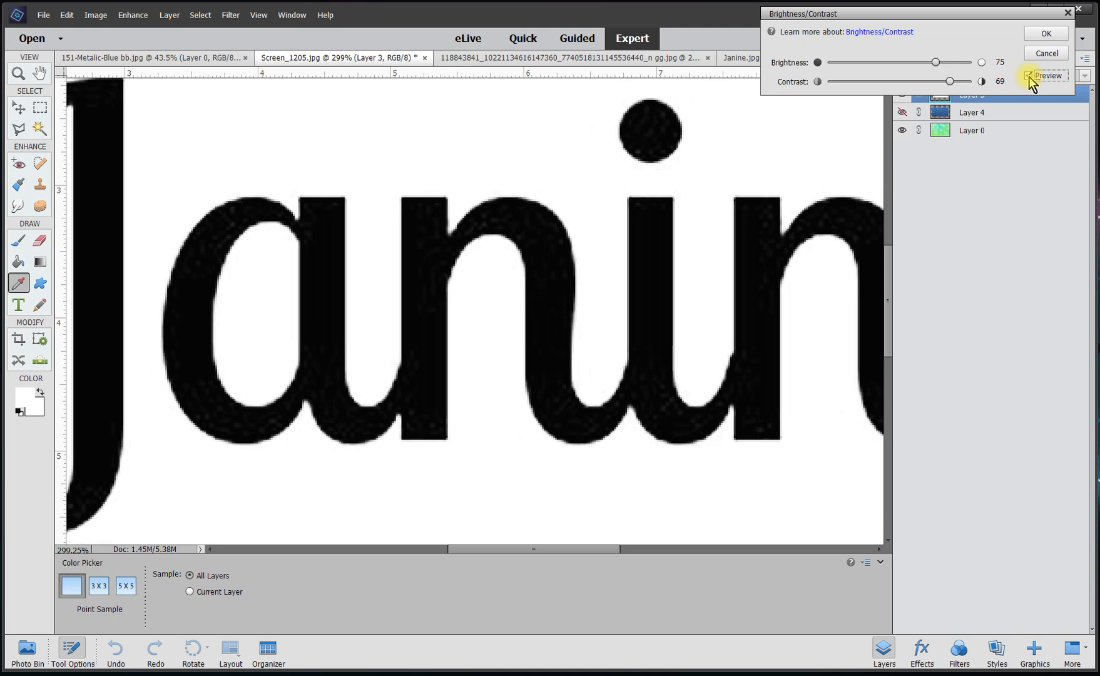
left_click(1046, 35)
scroll(533, 297, "down", 5)
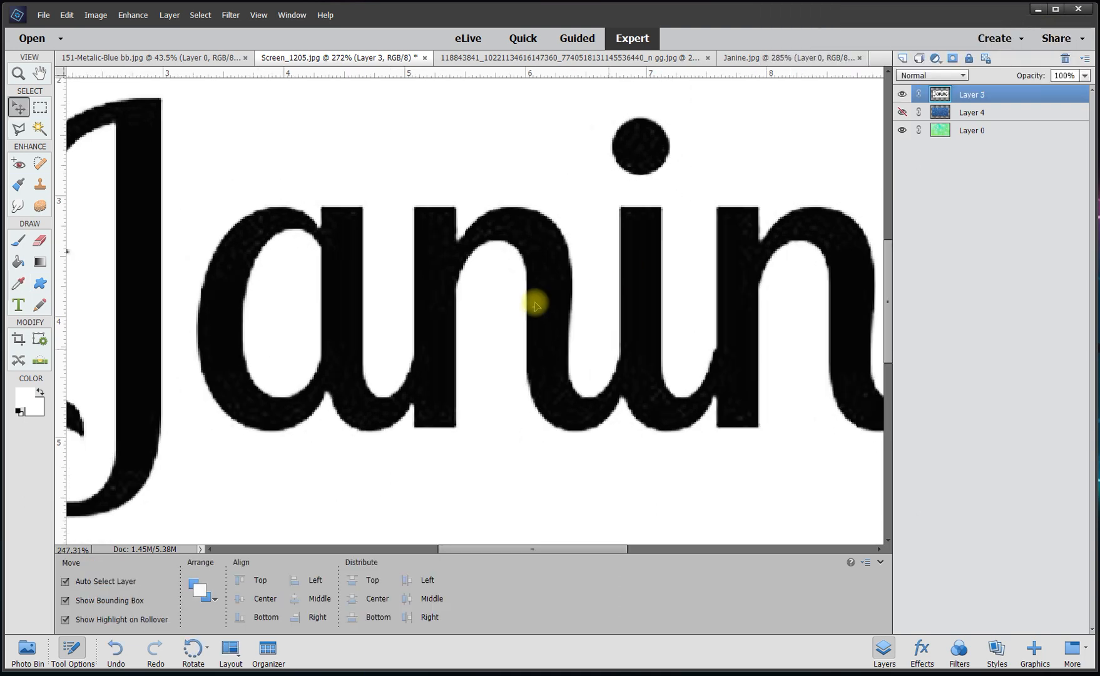
scroll(533, 297, "down", 1)
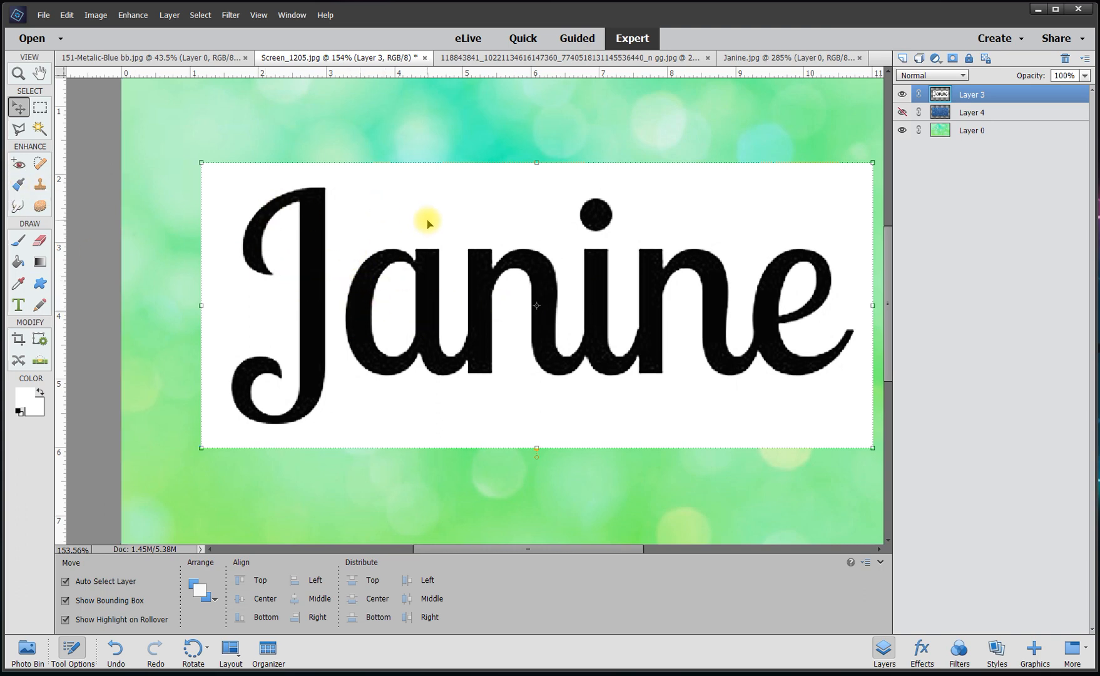
Remove the white background around the lettering and inside the a and e using the Magic Wand at tolerance 20, then deselect
left_click(40, 129)
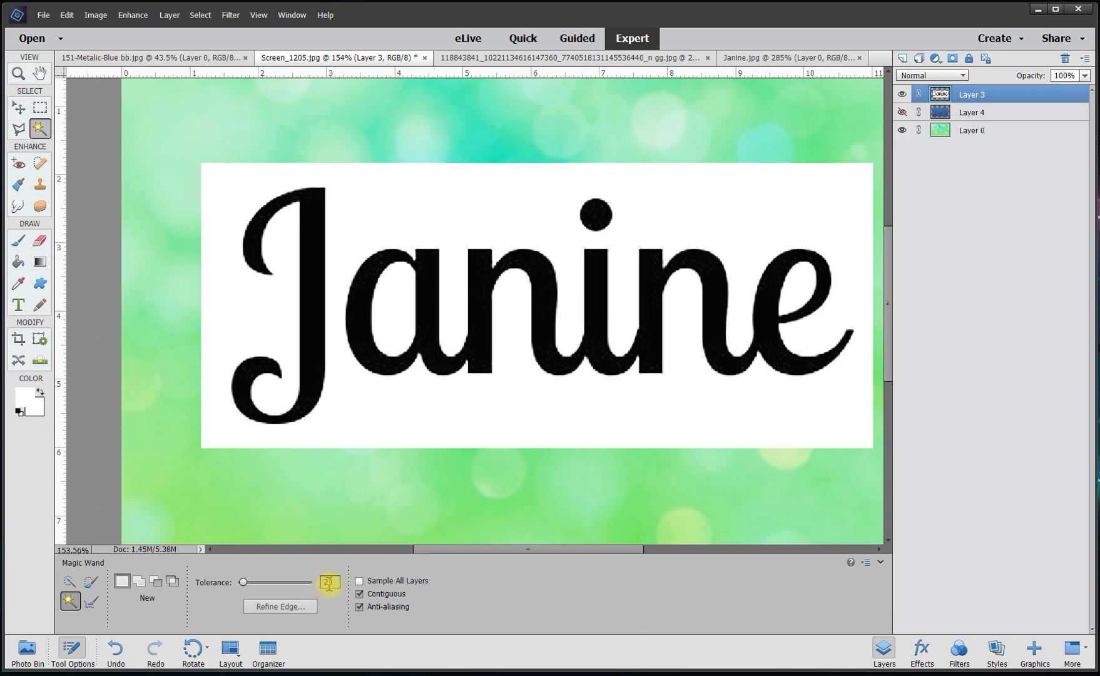
left_click(398, 325)
key("Delete")
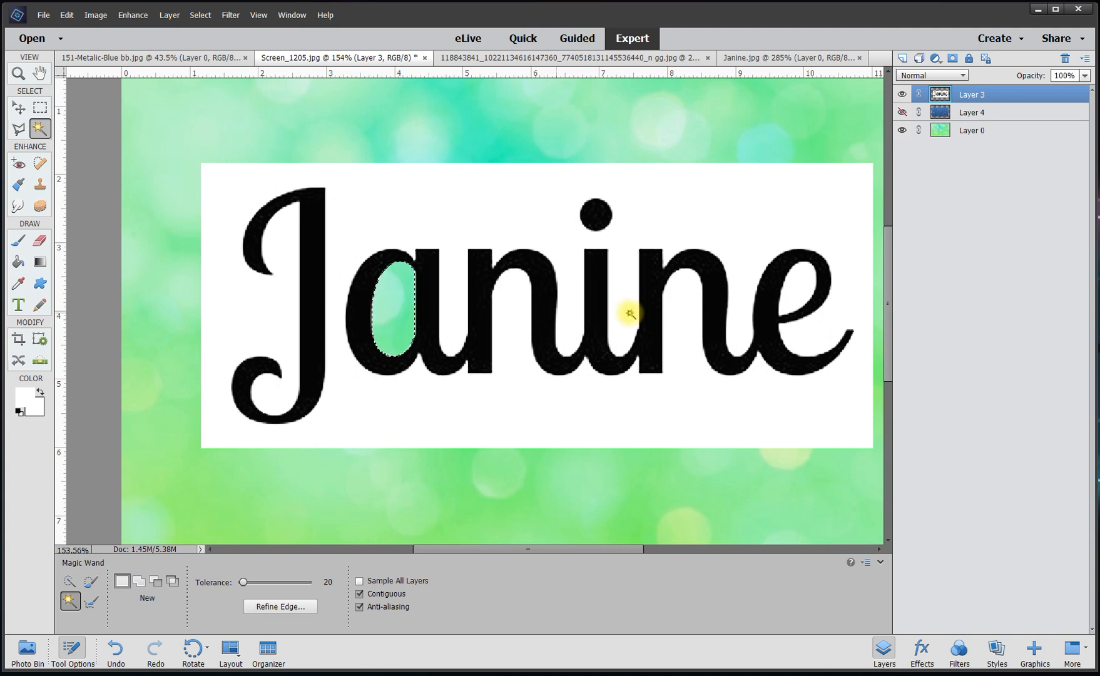
left_click(803, 295)
key("Delete")
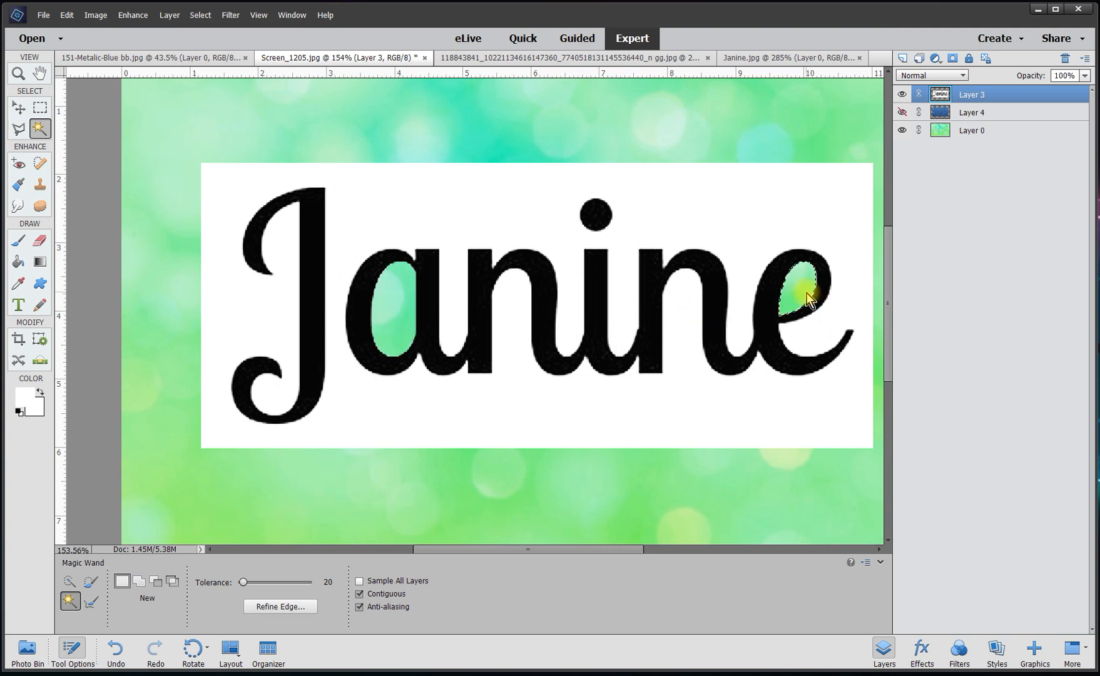
left_click(734, 230)
key("Delete")
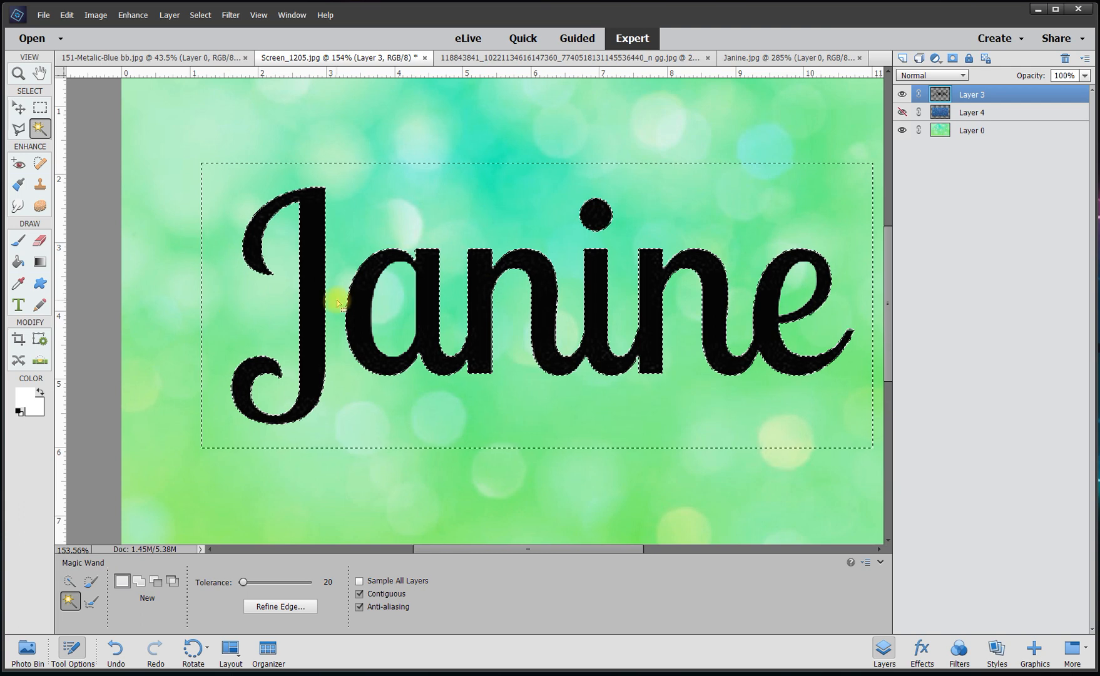
key("ctrl+d")
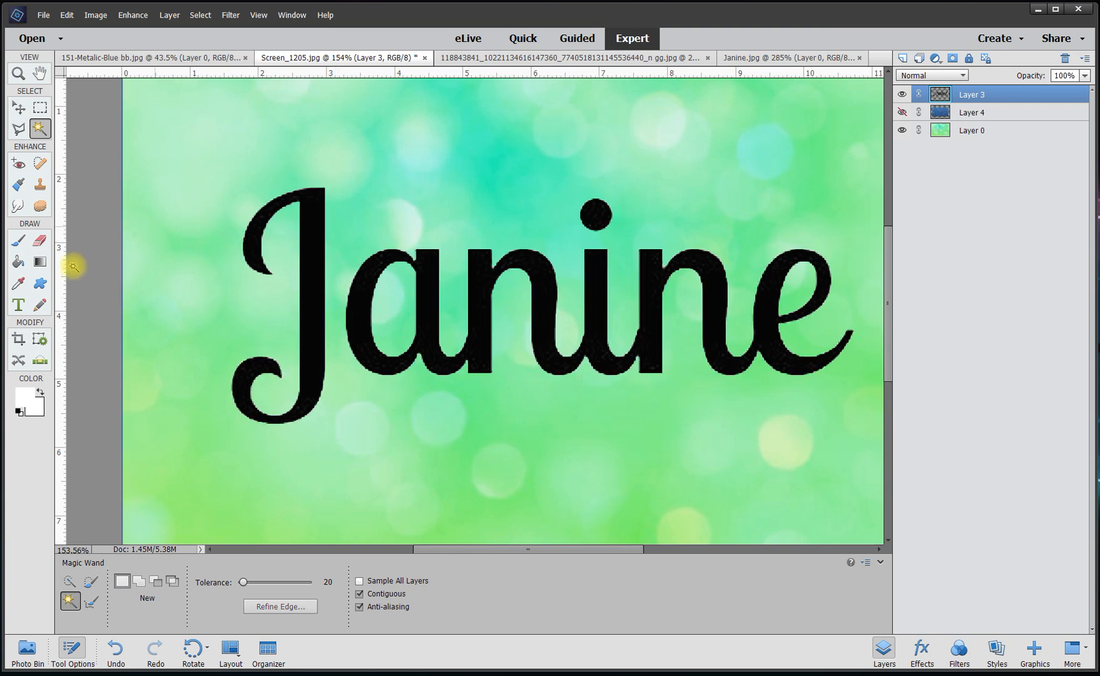
left_click(18, 109)
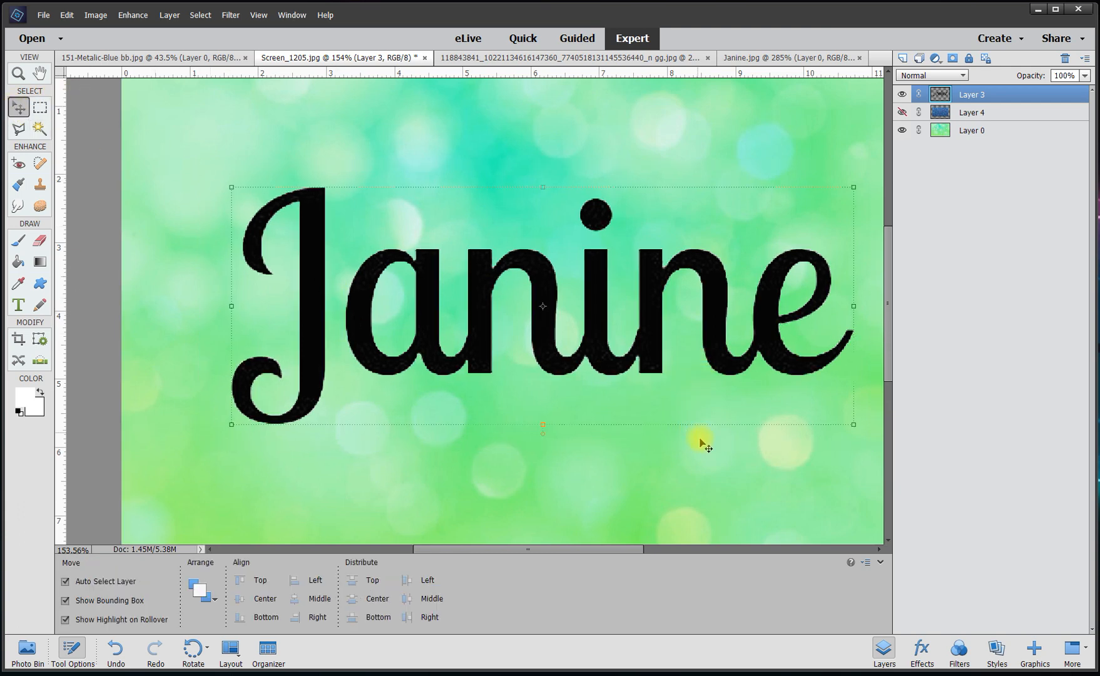
left_click_drag(580, 549, 592, 548)
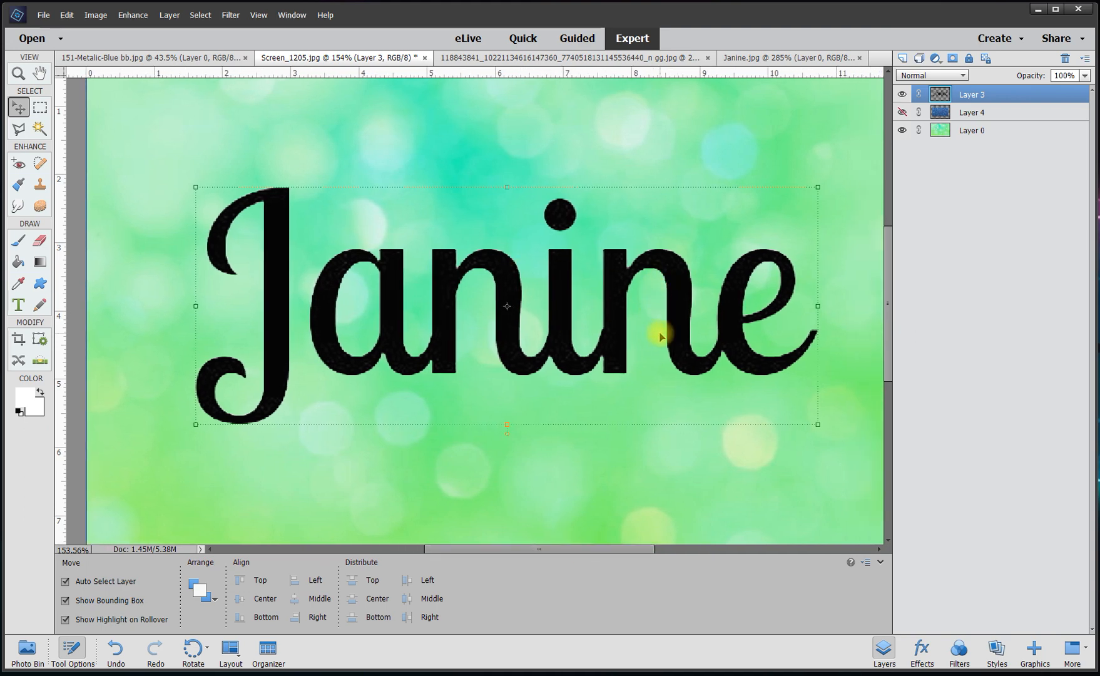
Close the original lettering image and the blue glitter image without saving, keeping the reference image and Screen_1205.jpg open
left_click(787, 57)
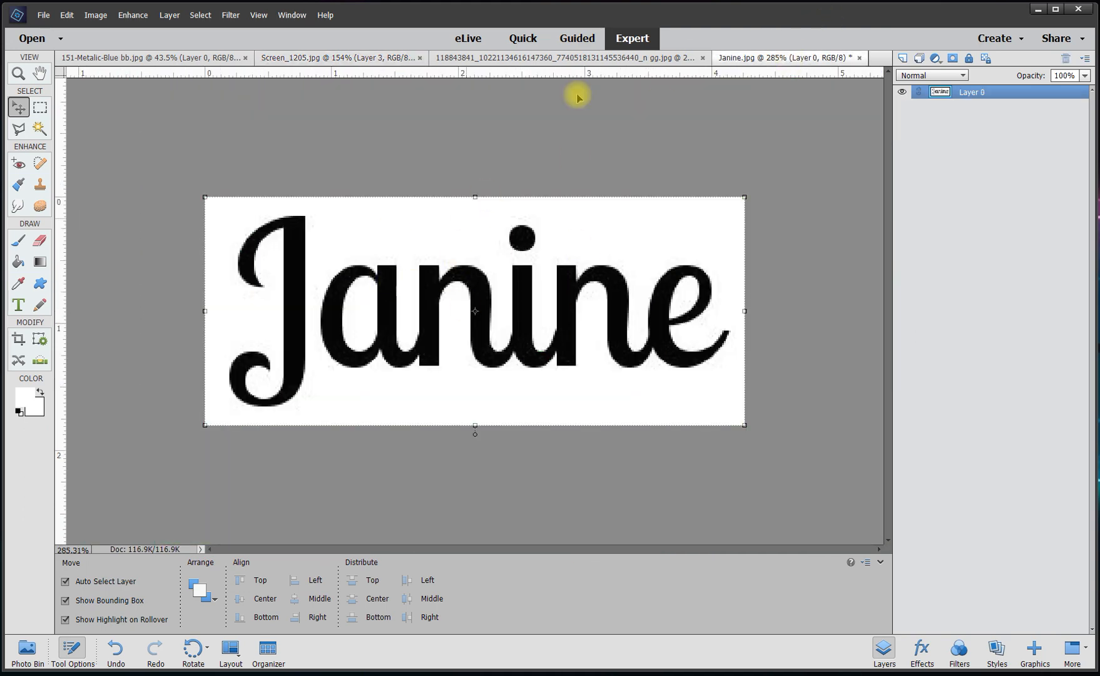
left_click(605, 60)
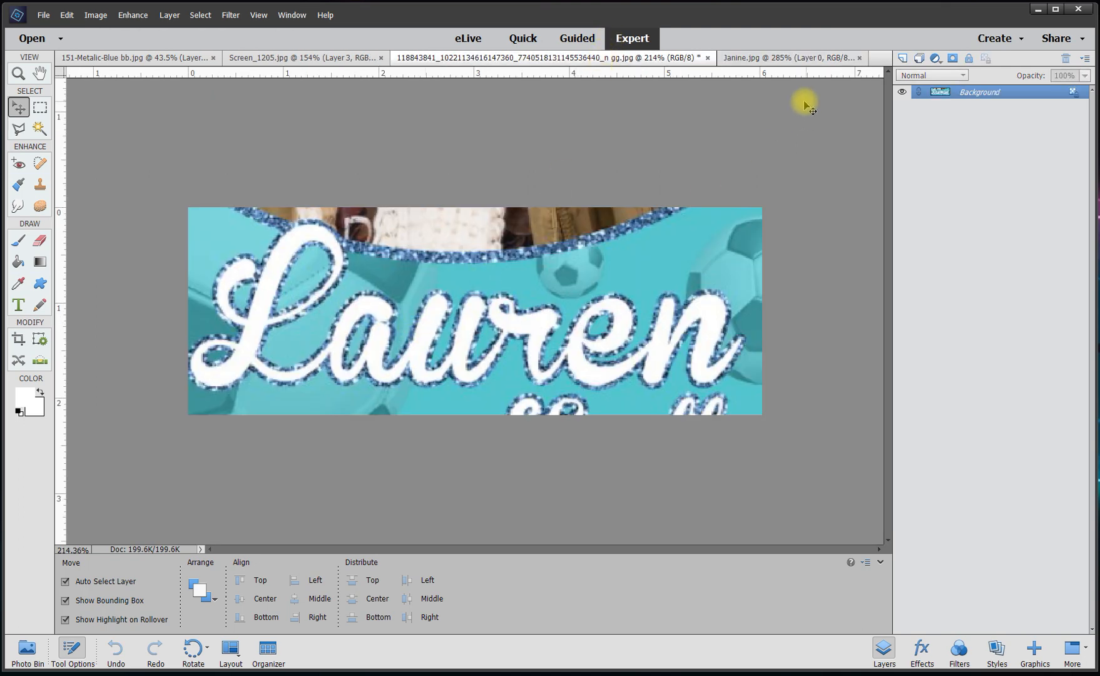
left_click(858, 58)
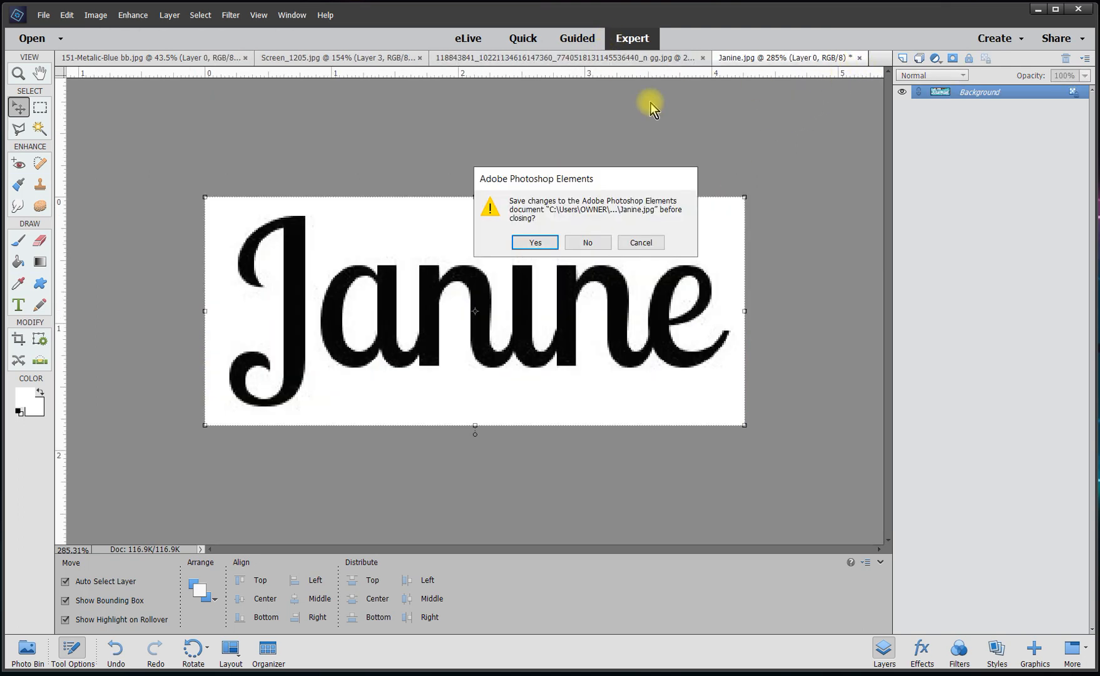
left_click(581, 241)
left_click(386, 55)
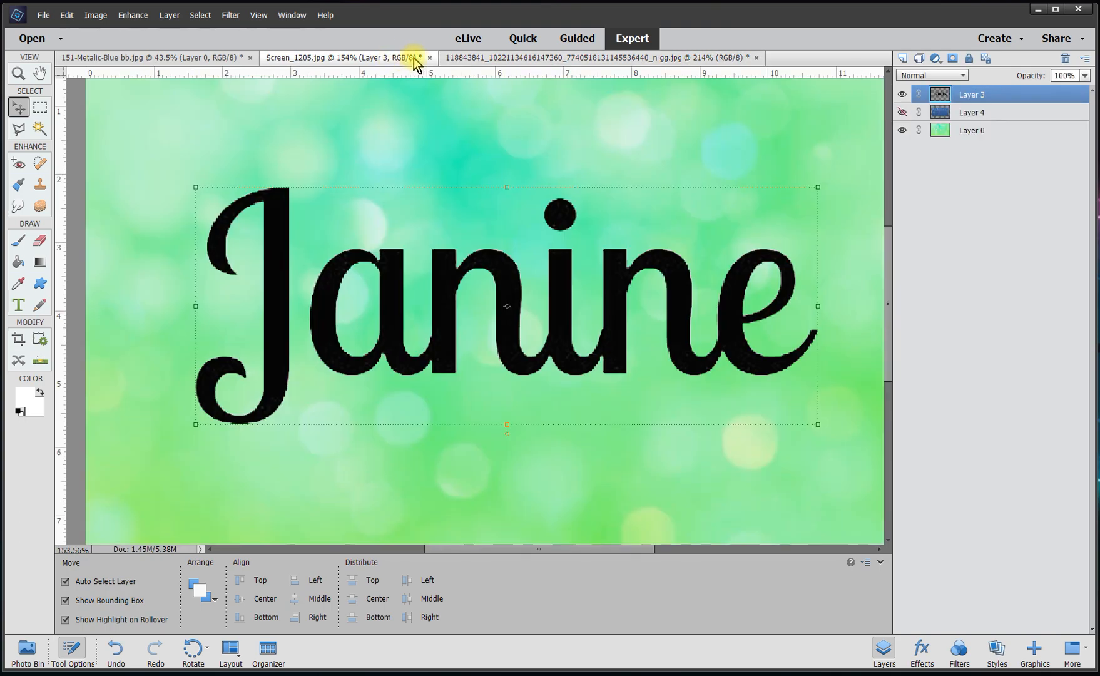
left_click(250, 57)
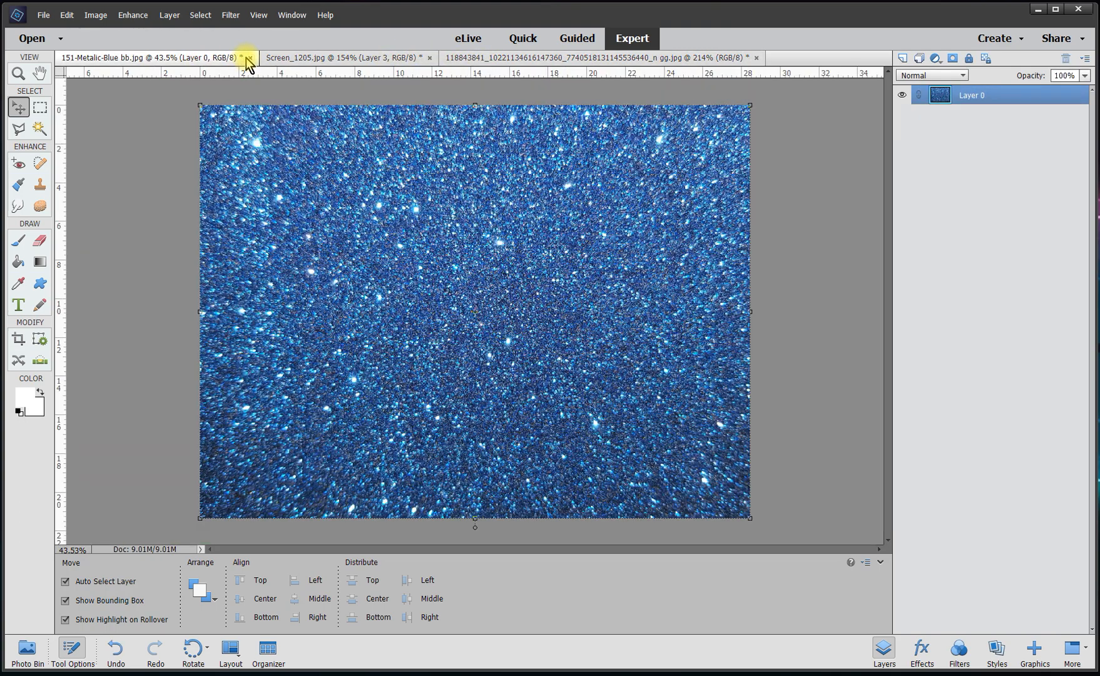
left_click(584, 242)
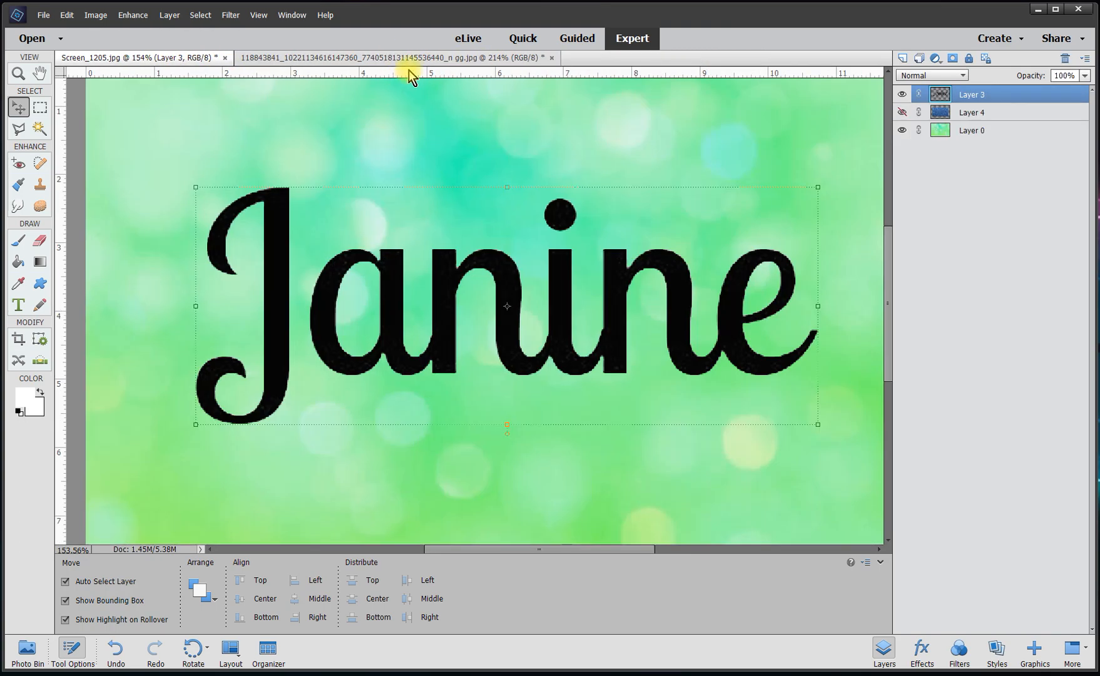
Check the reference image, and fill the black lettering and the dot over the i with white using the Paint Bucket
left_click(478, 58)
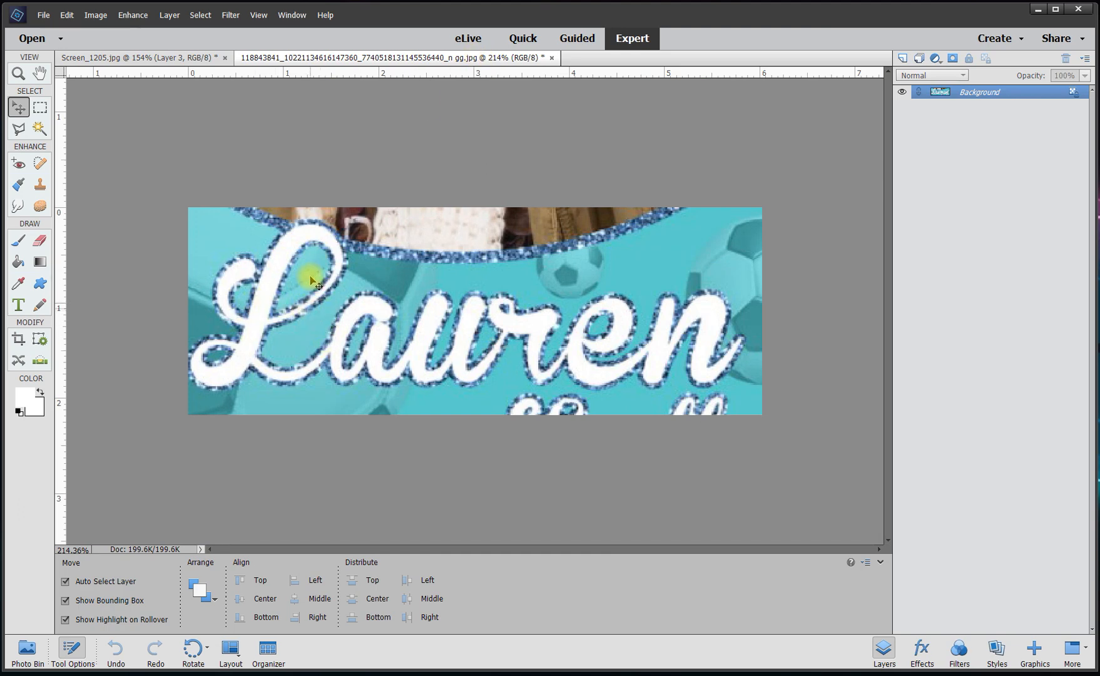
left_click(188, 59)
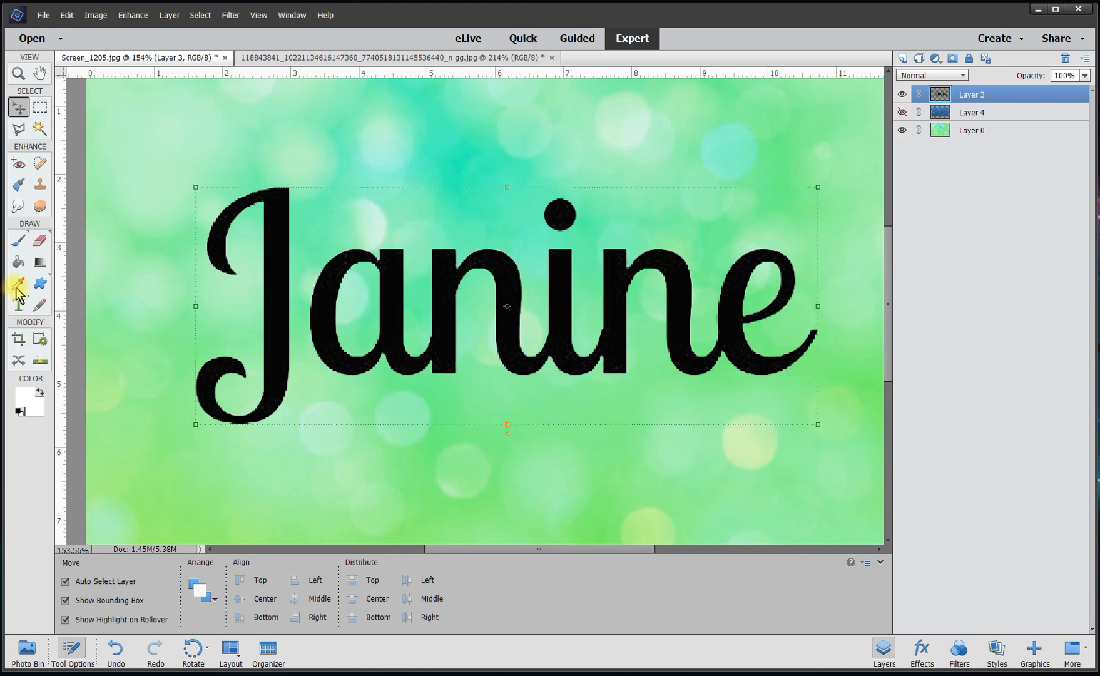
left_click(23, 400)
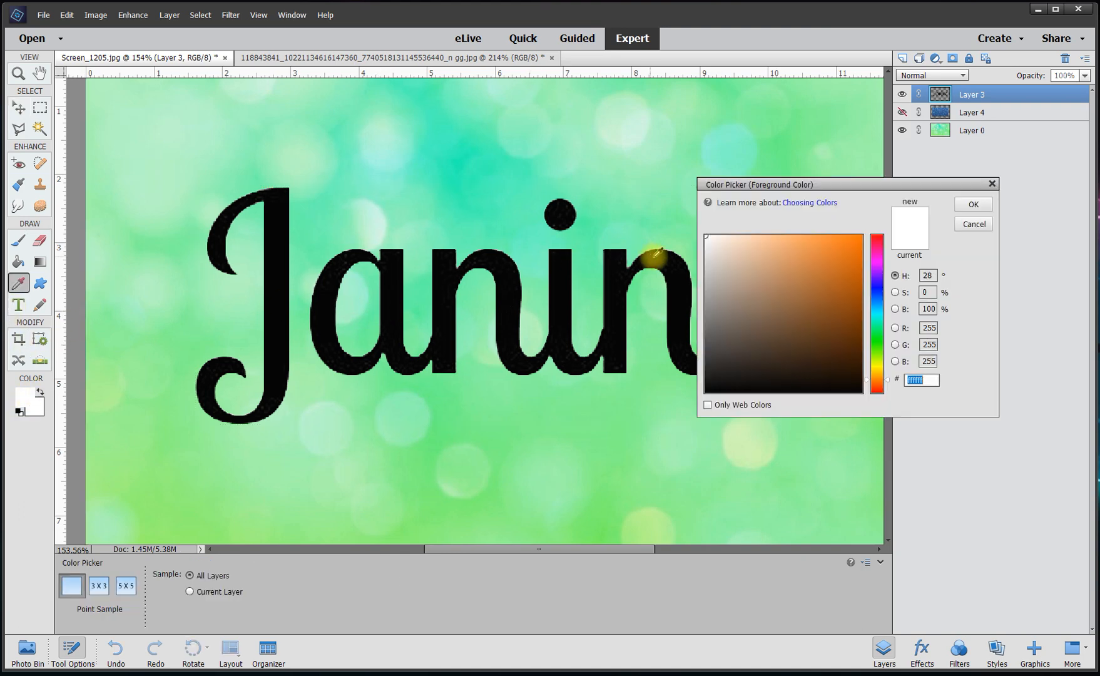
left_click_drag(708, 251, 686, 221)
left_click(959, 207)
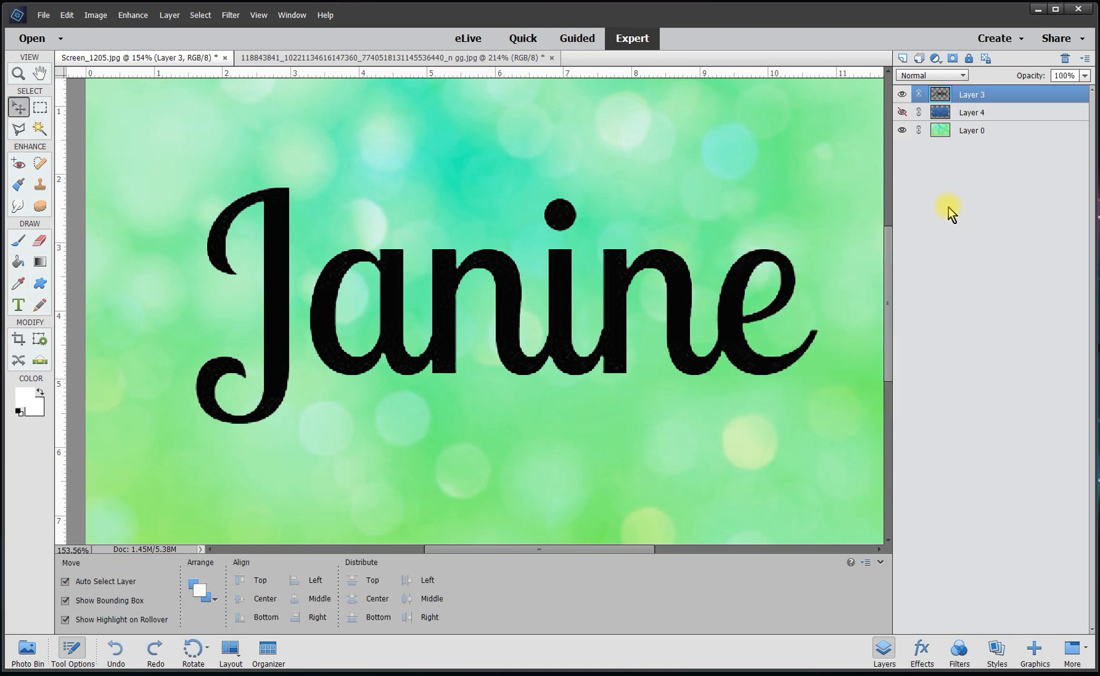
left_click(19, 260)
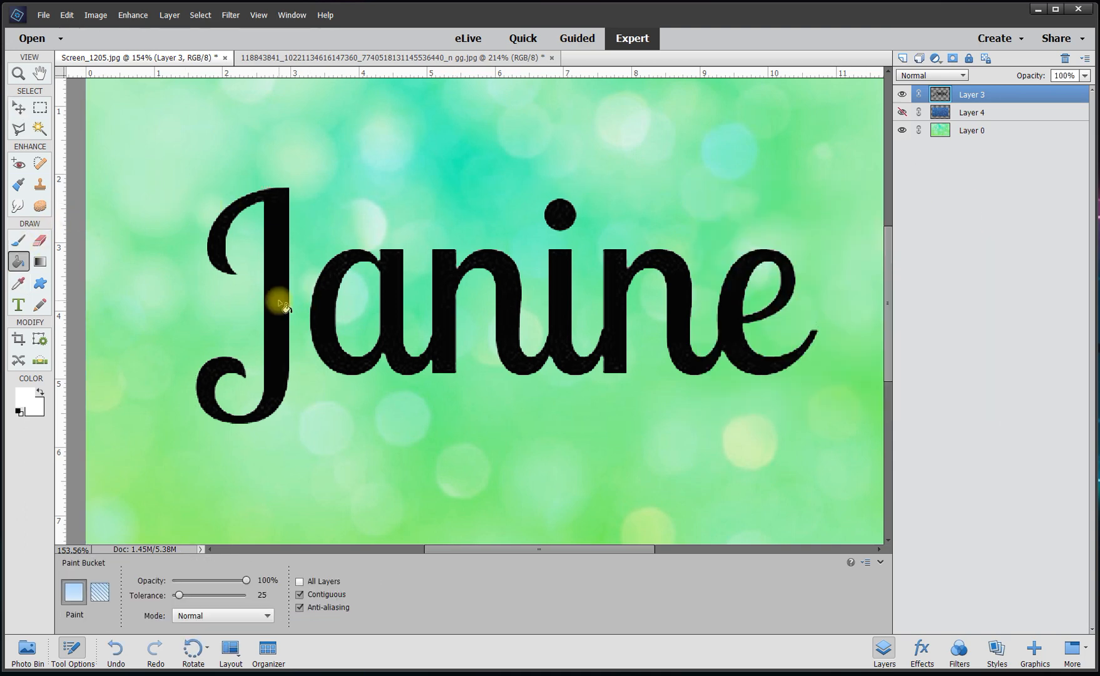
left_click(279, 304)
left_click(333, 325)
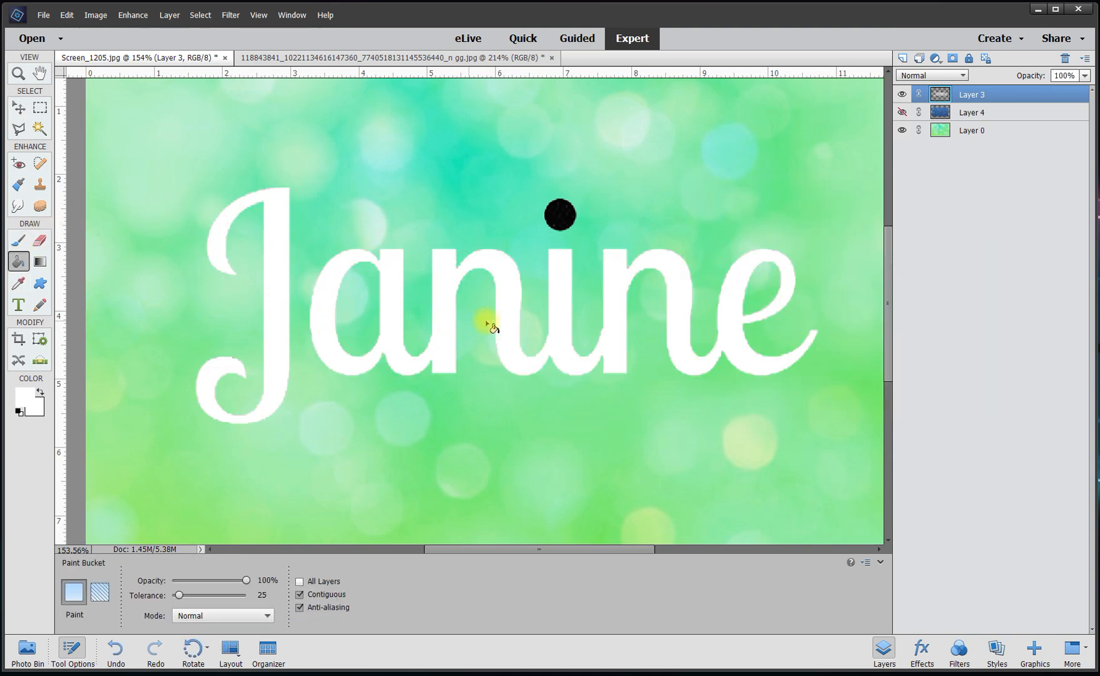
left_click(560, 214)
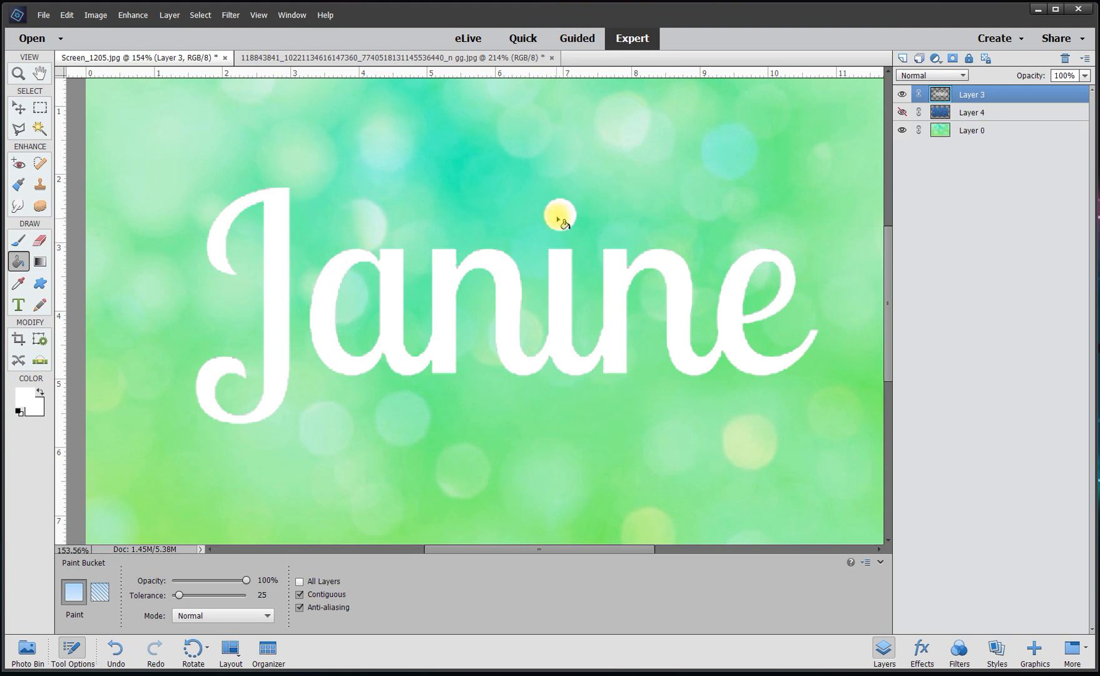
left_click(18, 108)
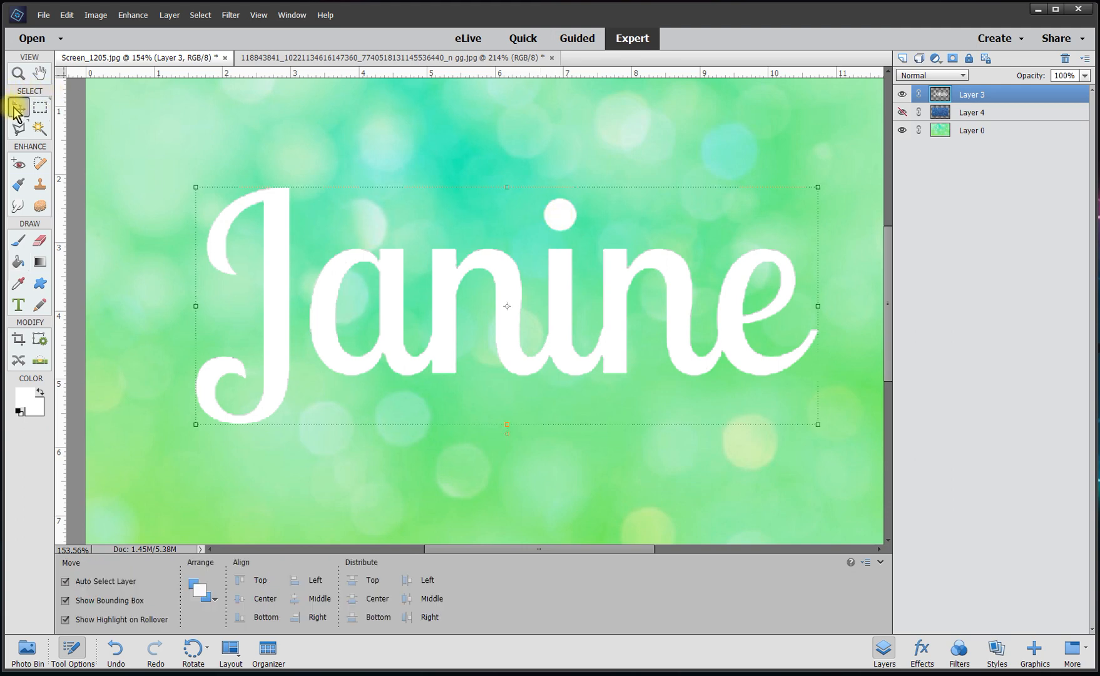
Compare with the reference image and add a black 6 px Stroke layer style to the white lettering
left_click(393, 58)
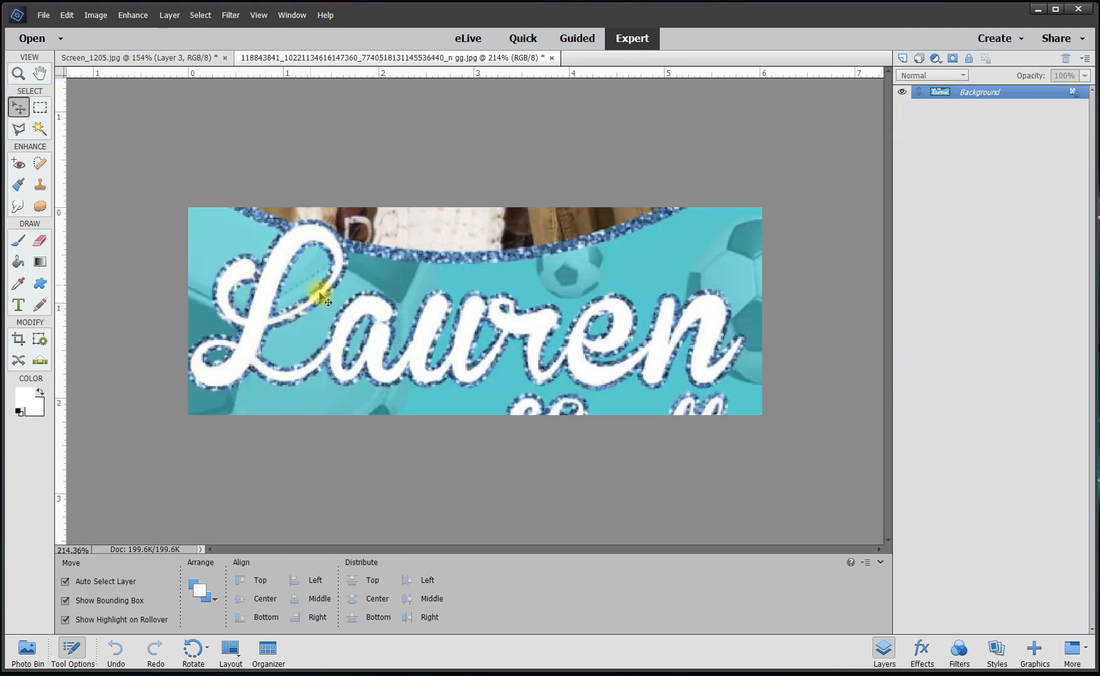
key("ctrl+Tab")
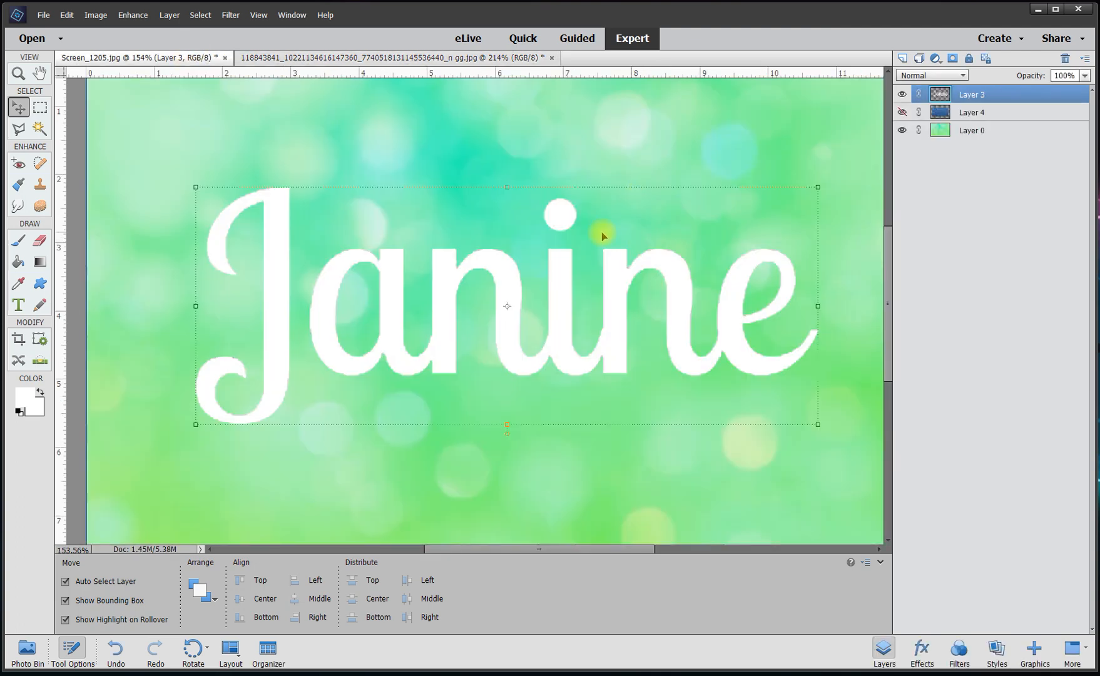
right_click(509, 307)
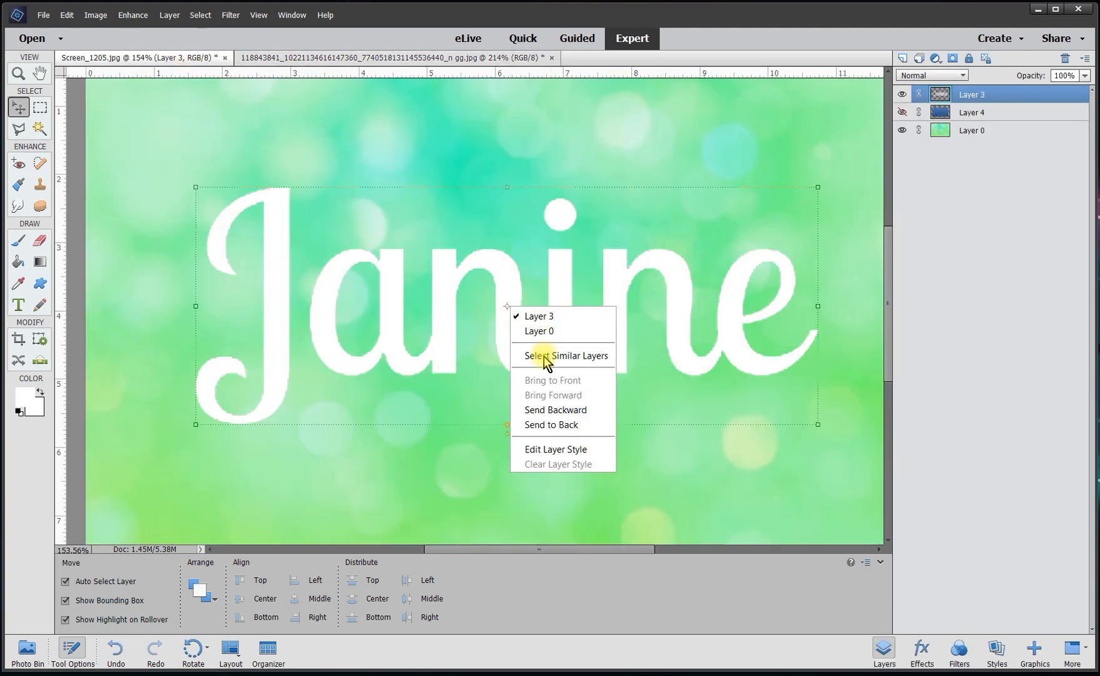
left_click(551, 449)
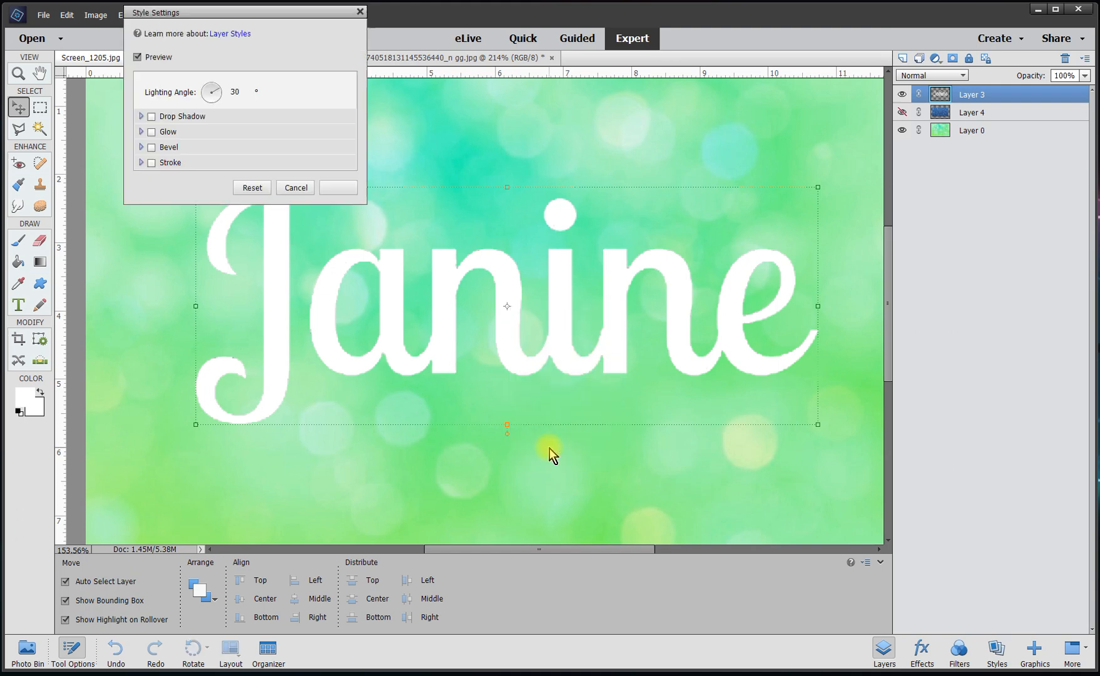
left_click(152, 162)
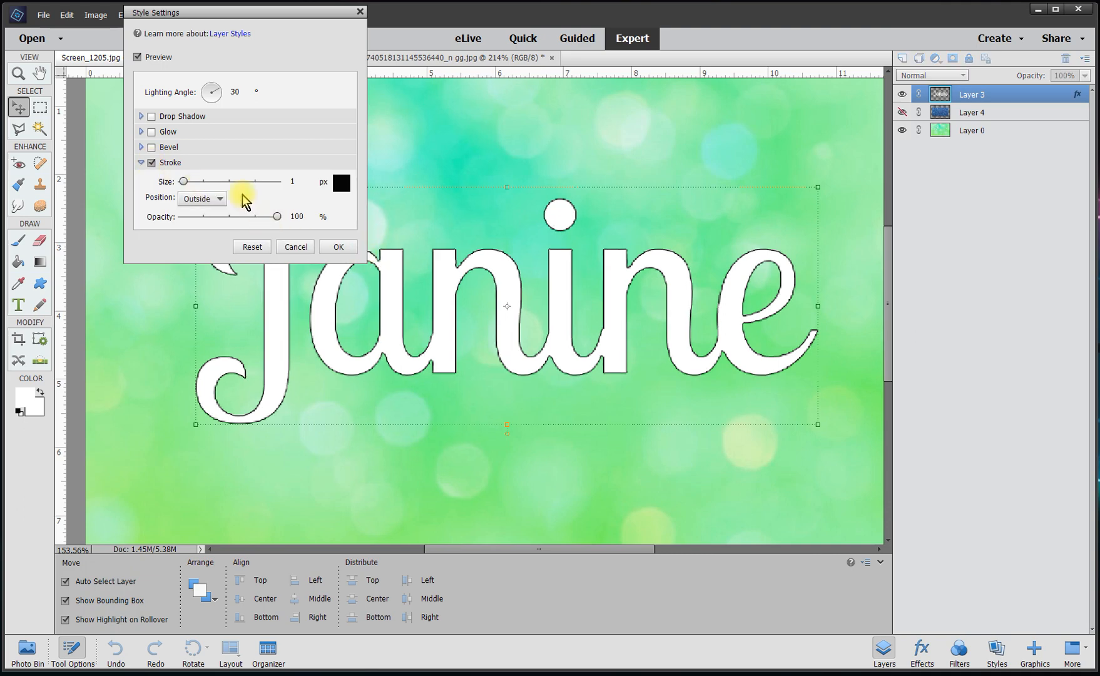
left_click_drag(182, 181, 186, 182)
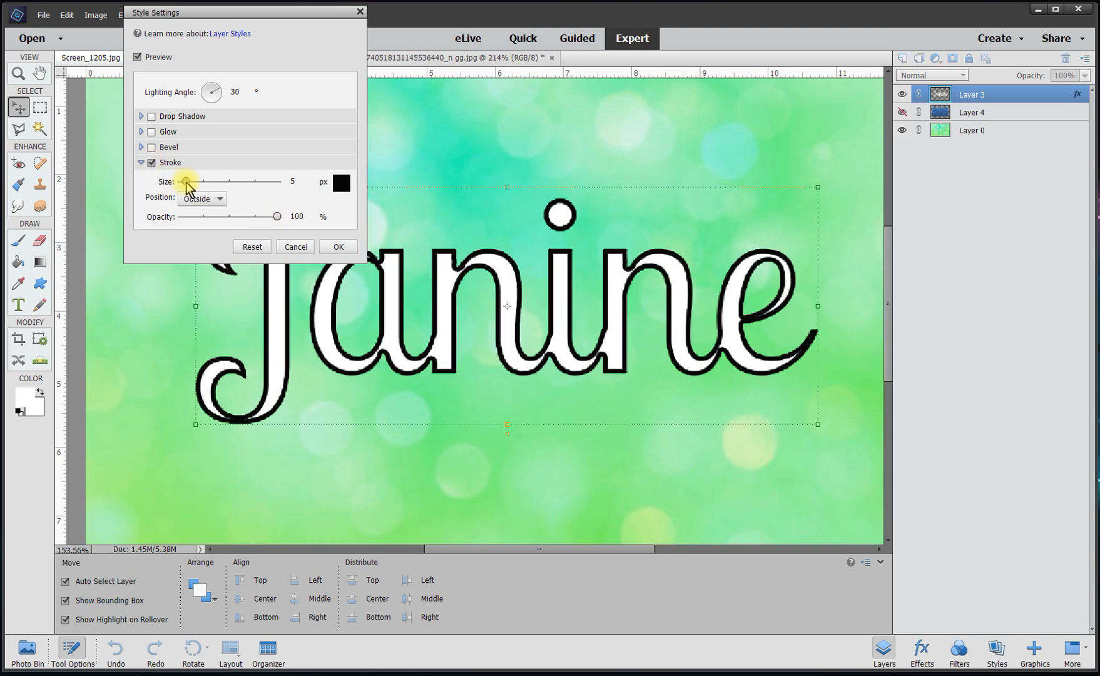
double_click(297, 181)
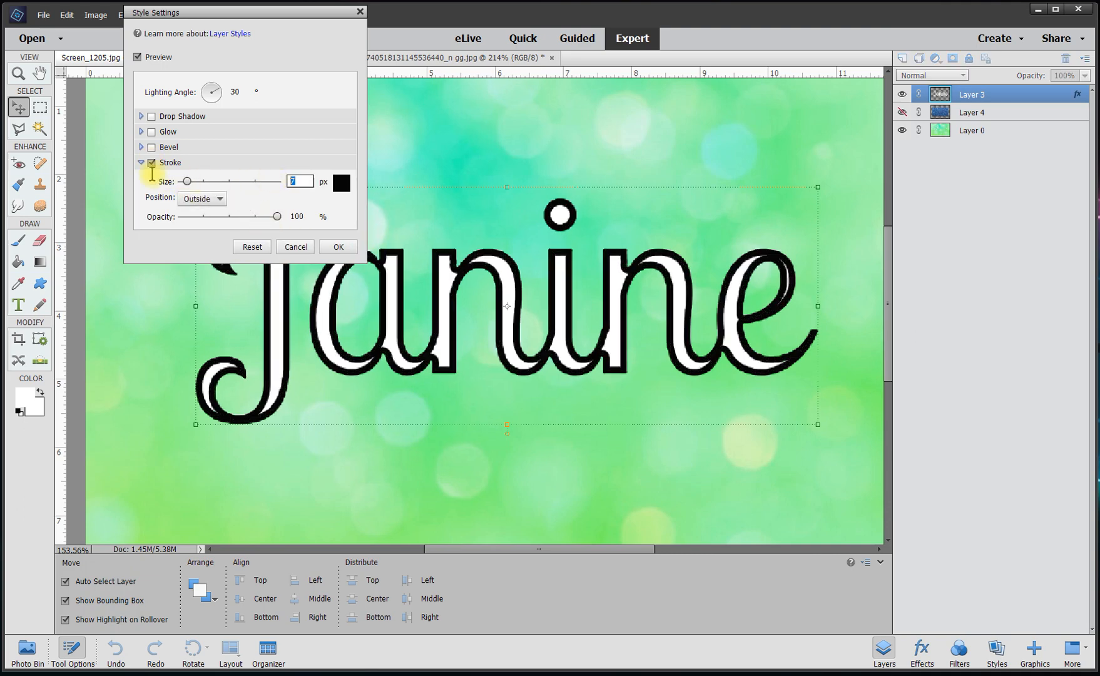
type("6")
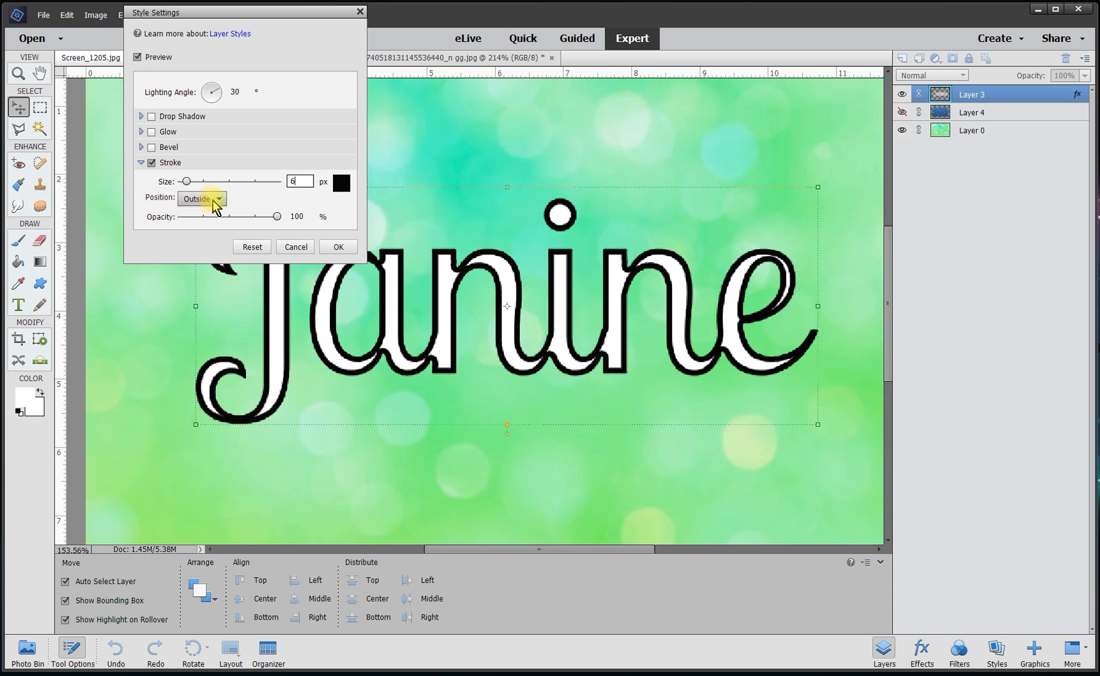
Try the Inside stroke position, settle on Center with a size of 7 px, and apply the style to the lettering
left_click(188, 206)
left_click(210, 219)
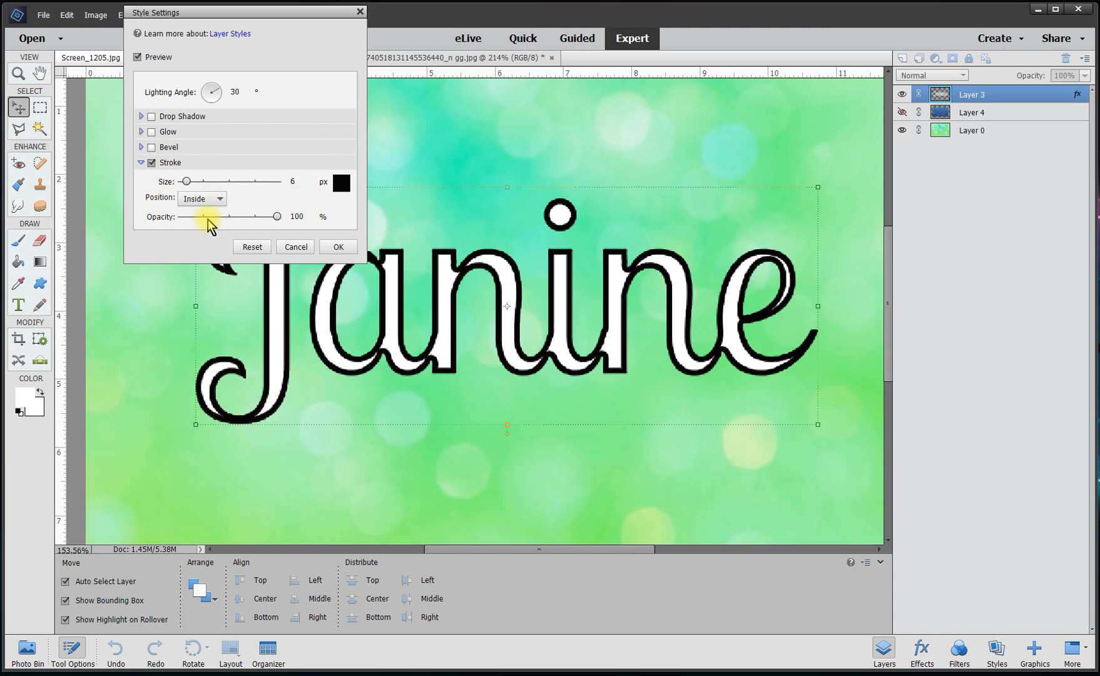
left_click(212, 199)
left_click(209, 227)
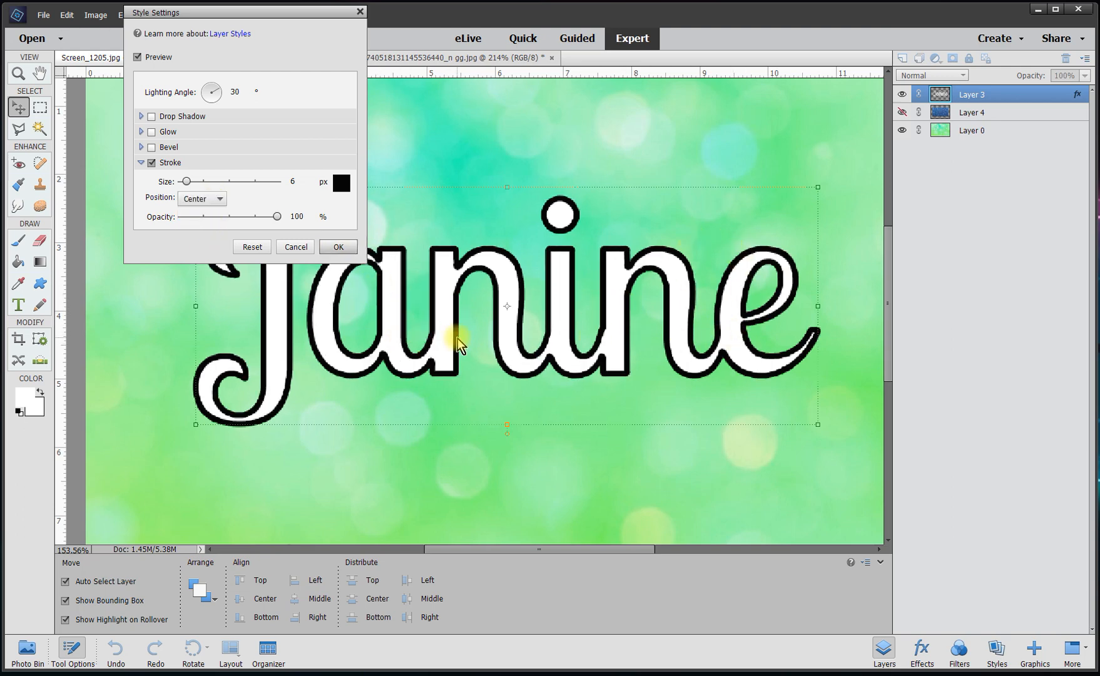
left_click(294, 180)
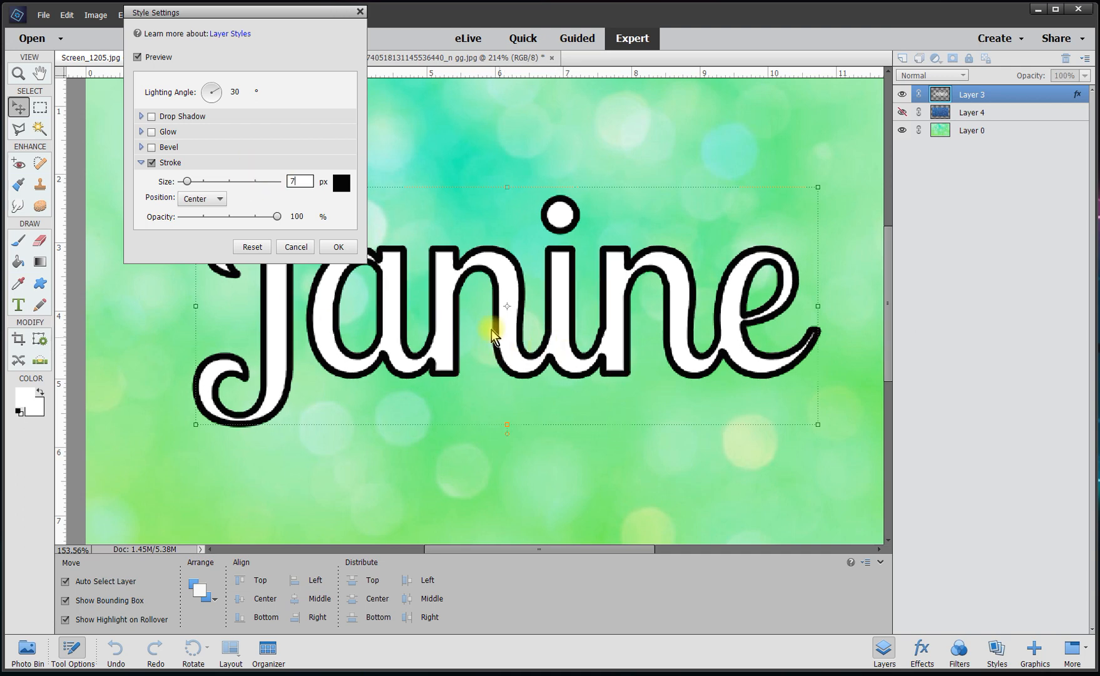
left_click(341, 246)
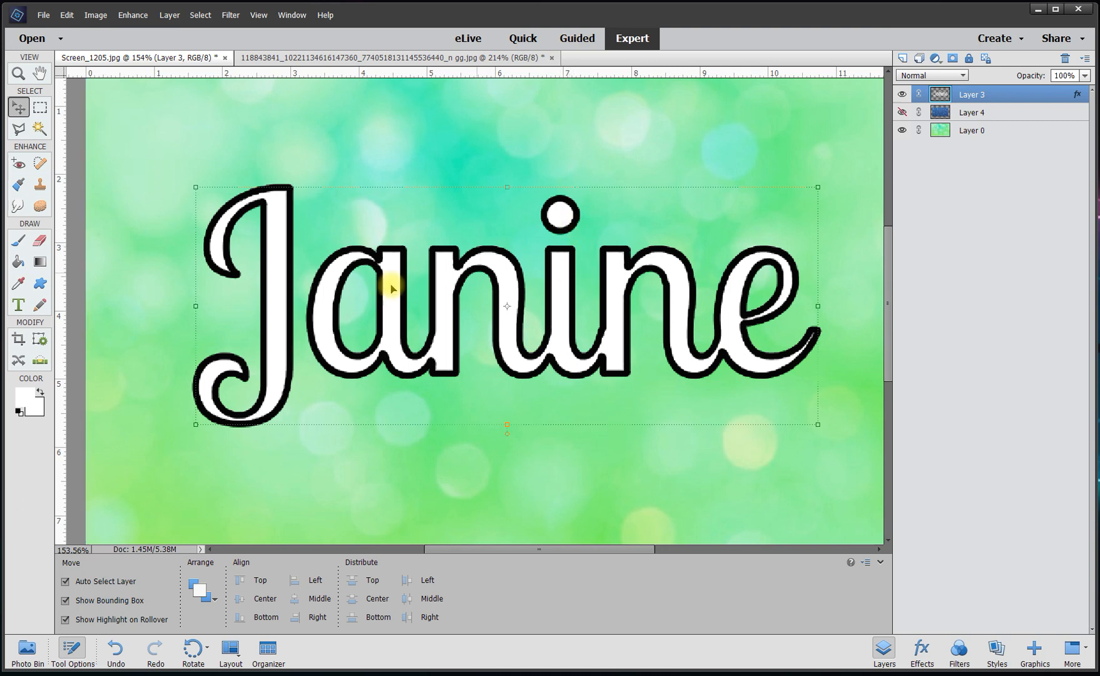
scroll(570, 363, "down", 4)
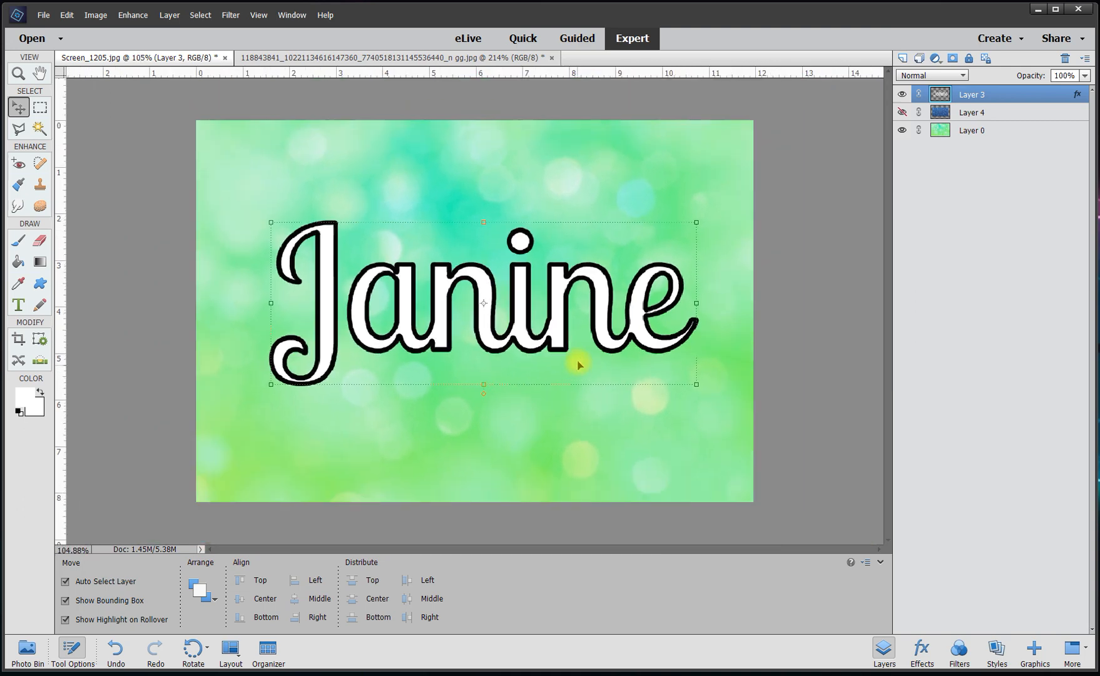
left_click(721, 455)
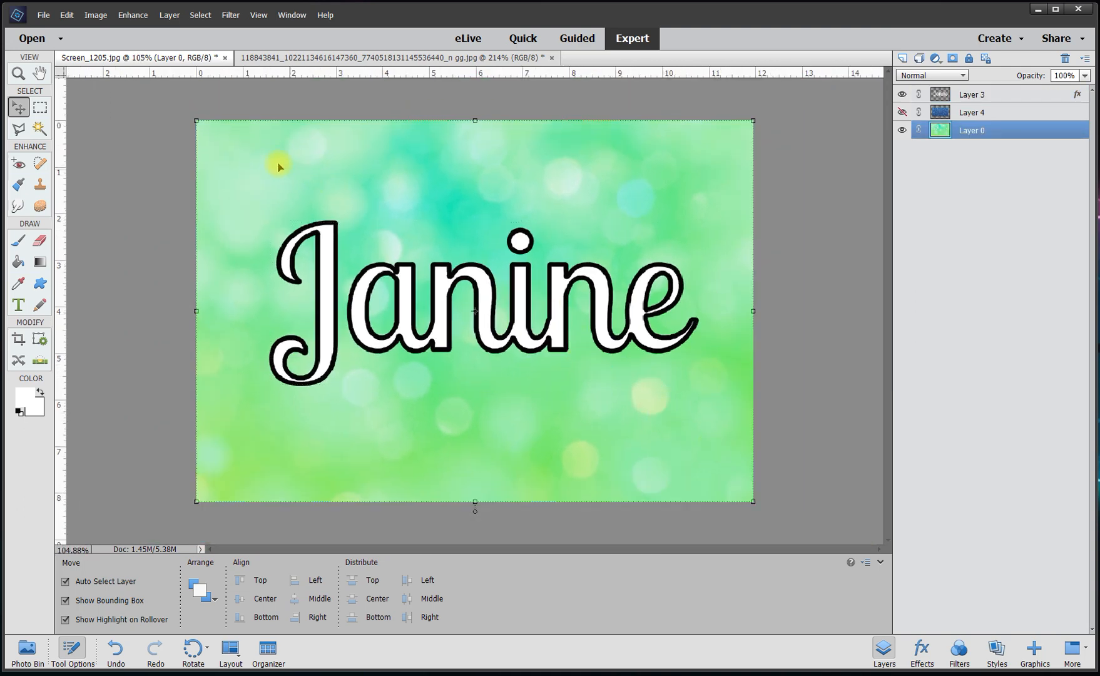
left_click_drag(197, 123, 227, 157)
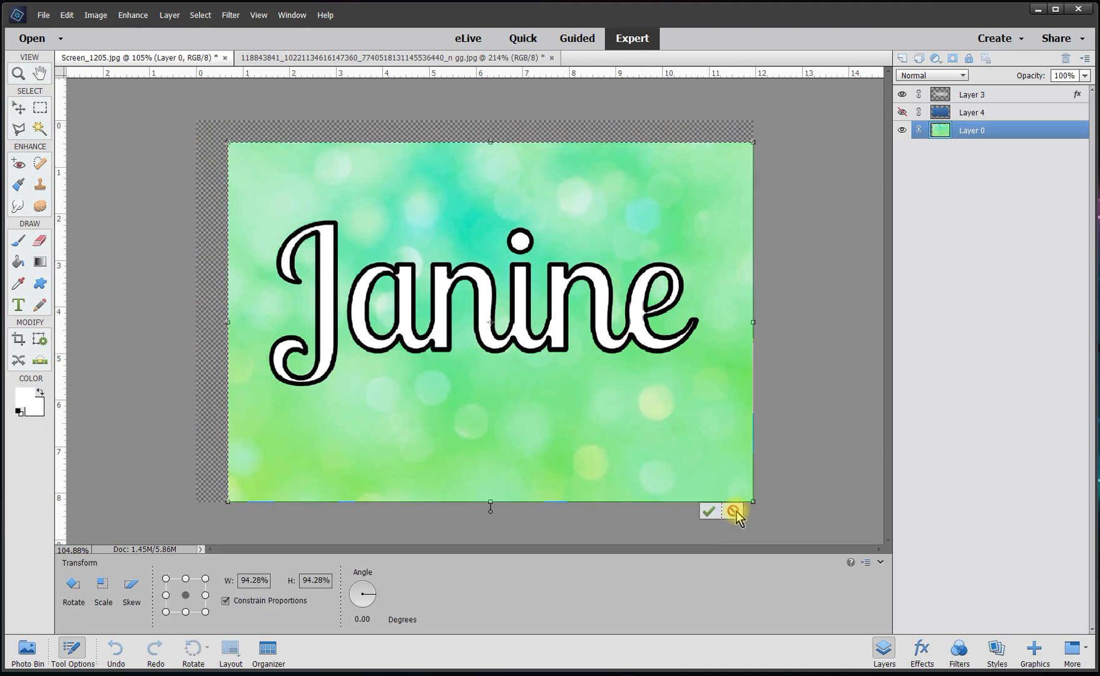
left_click(733, 510)
key("ctrl+0")
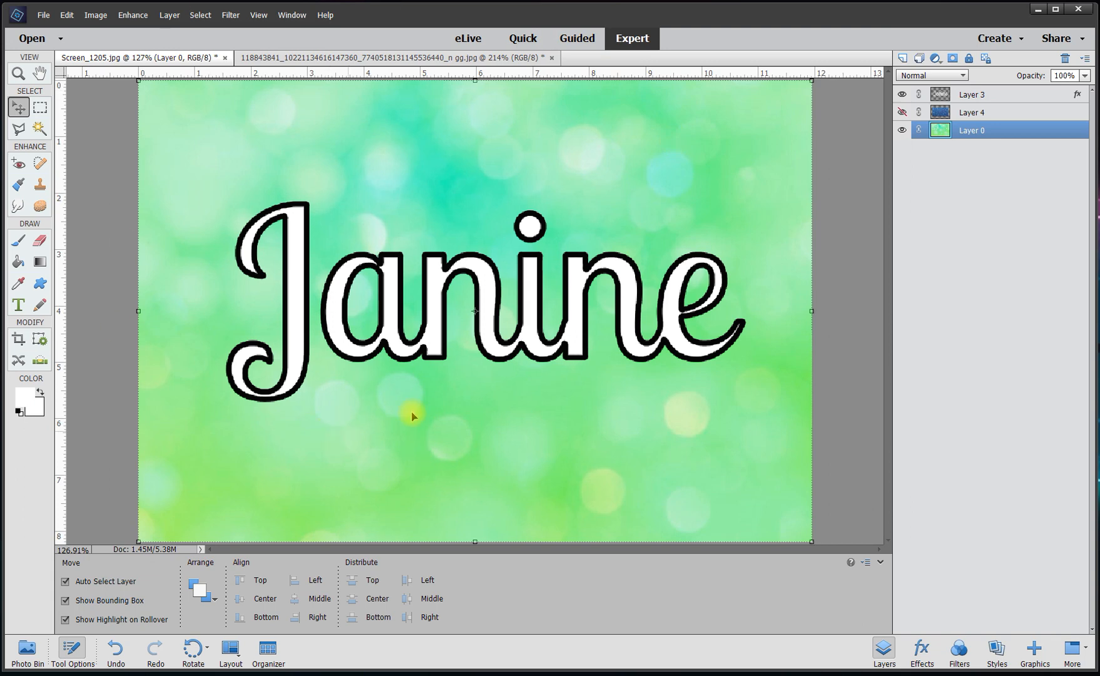
Move the green bokeh layer above the hidden glitter layer, and merge the outlined lettering layer down into it
left_click(526, 315)
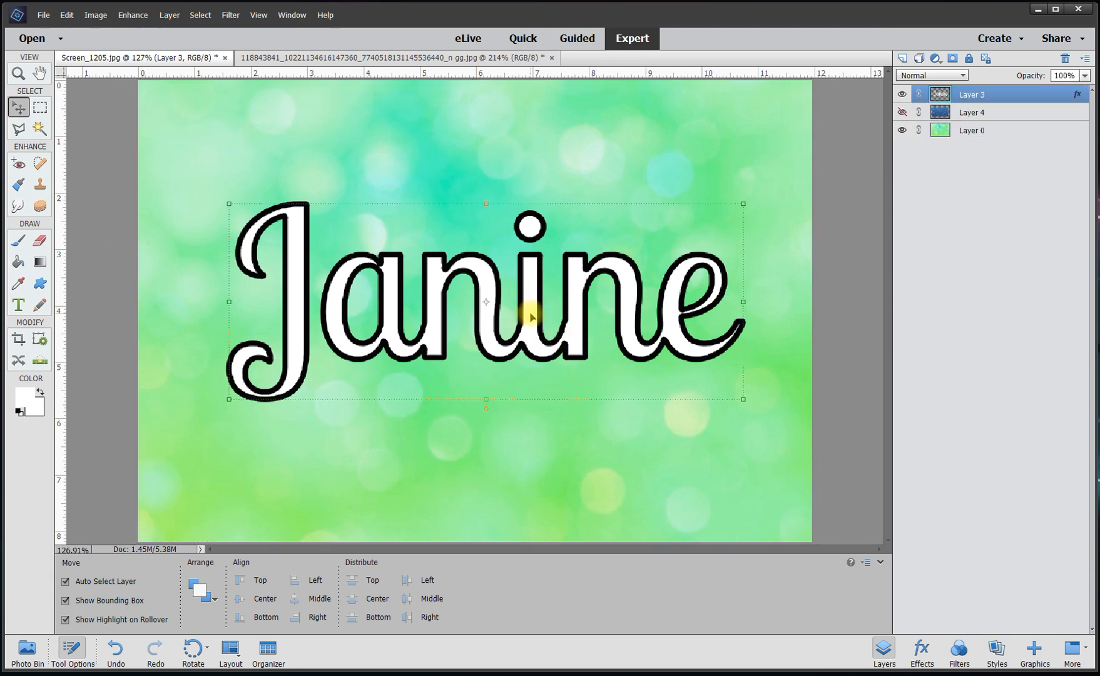
left_click_drag(967, 136, 981, 110)
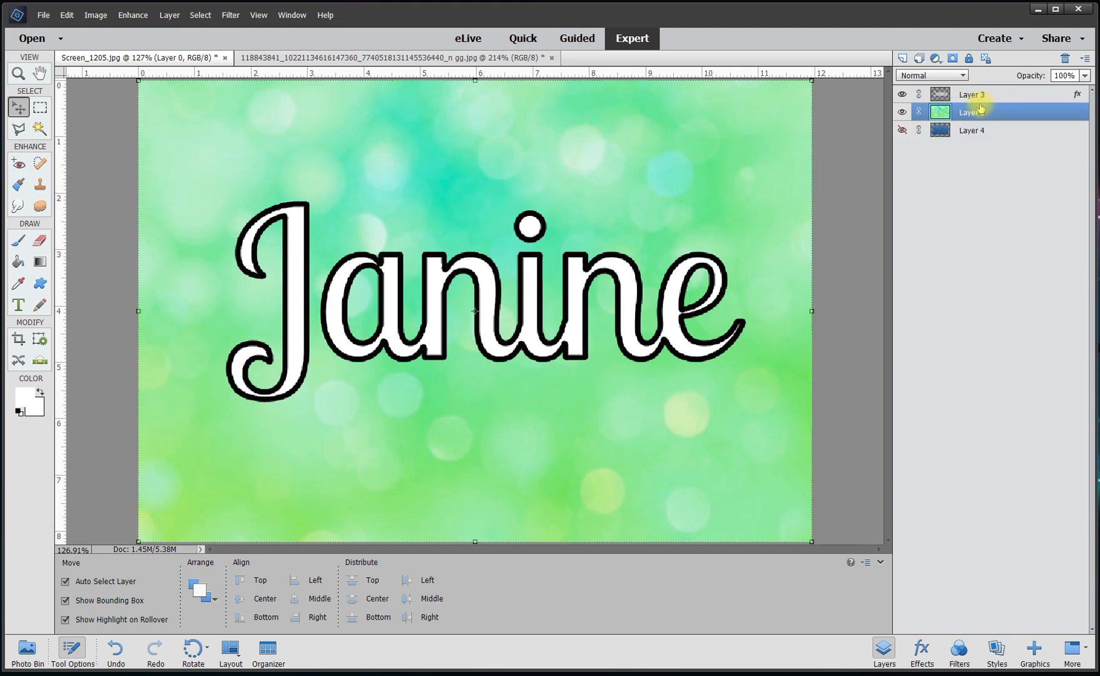
right_click(1062, 99)
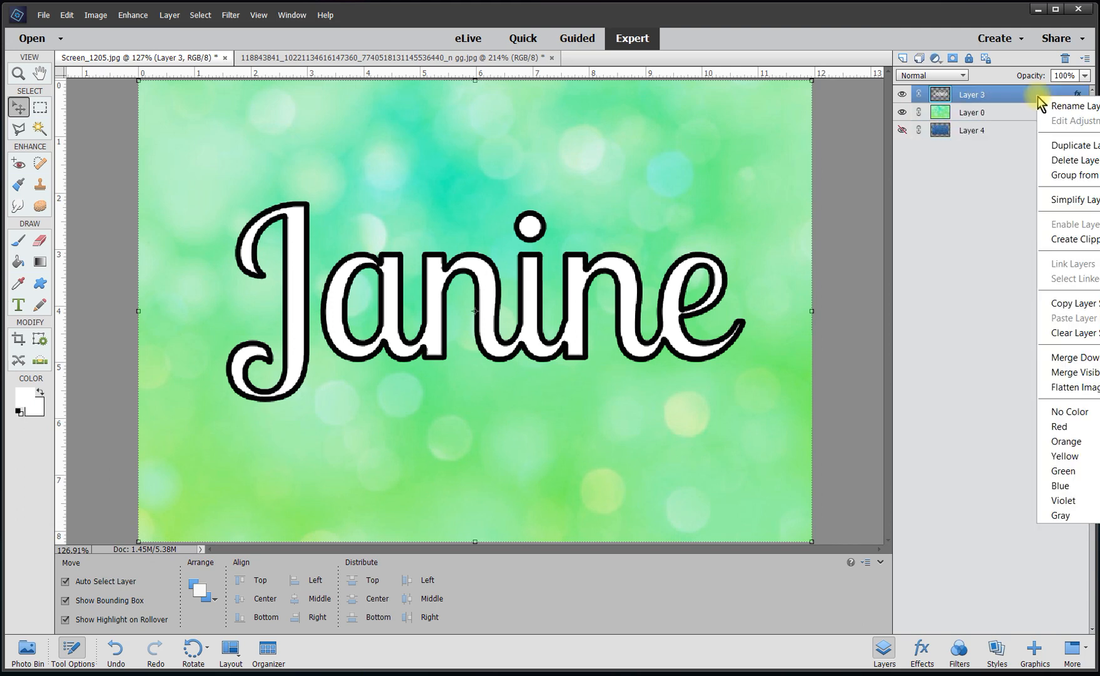
left_click(1071, 359)
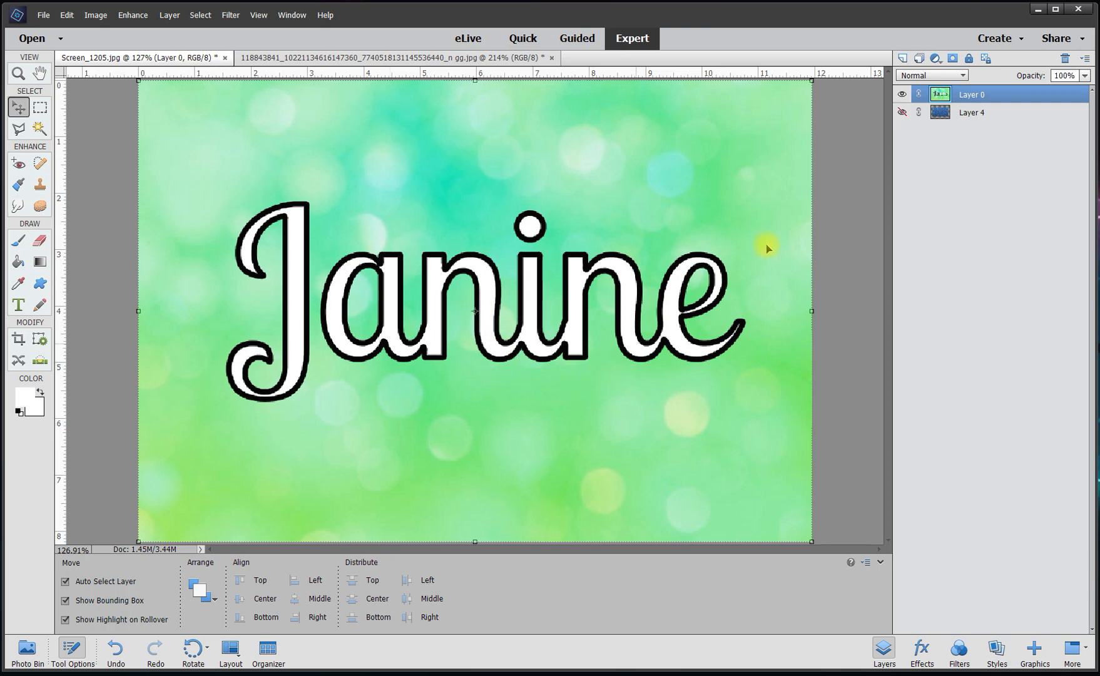
left_click(902, 94)
left_click(902, 95)
left_click(902, 94)
left_click(902, 94)
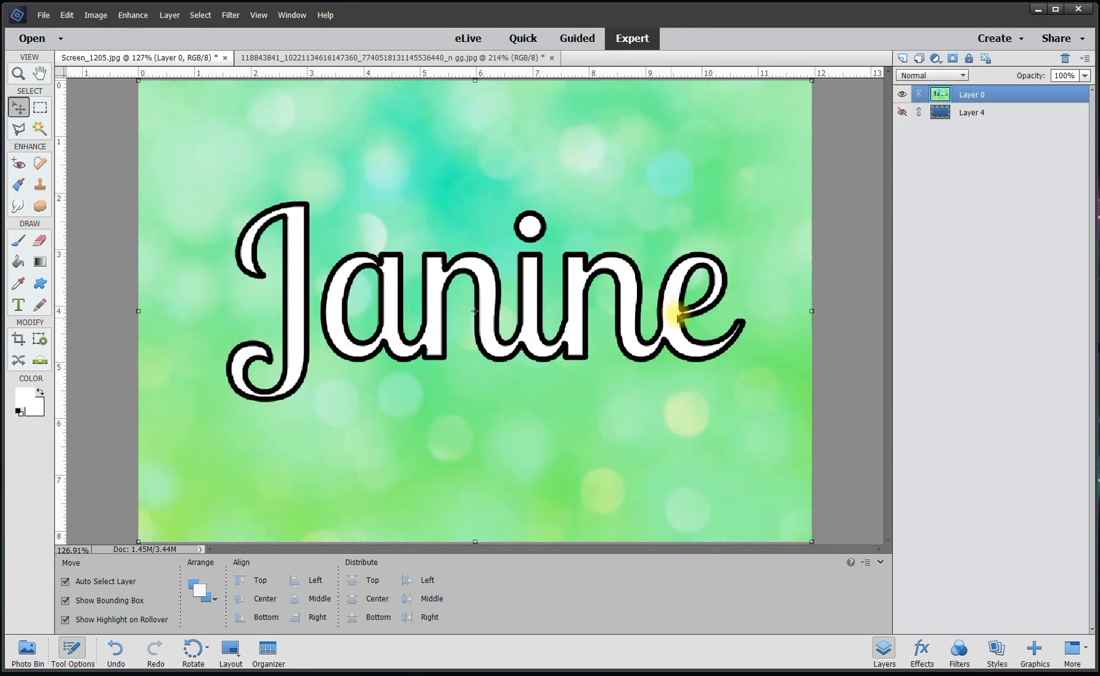
Delete the black outlines of the J and of the joined lowercase letters using the Magic Wand
left_click(39, 129)
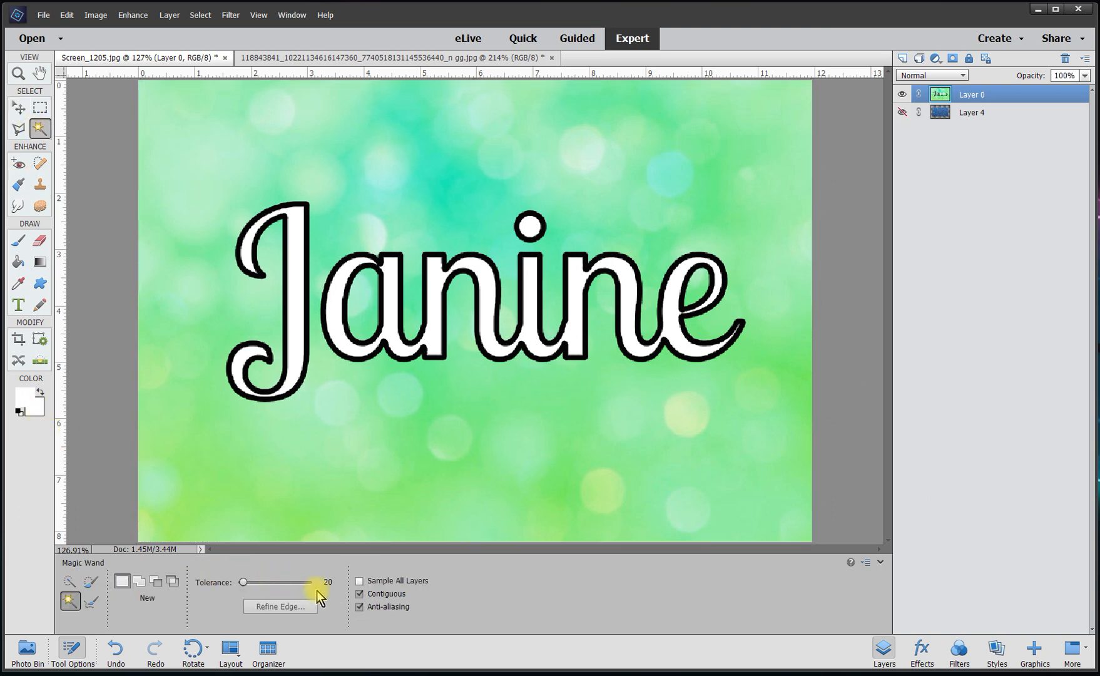
scroll(311, 390, "up", 3)
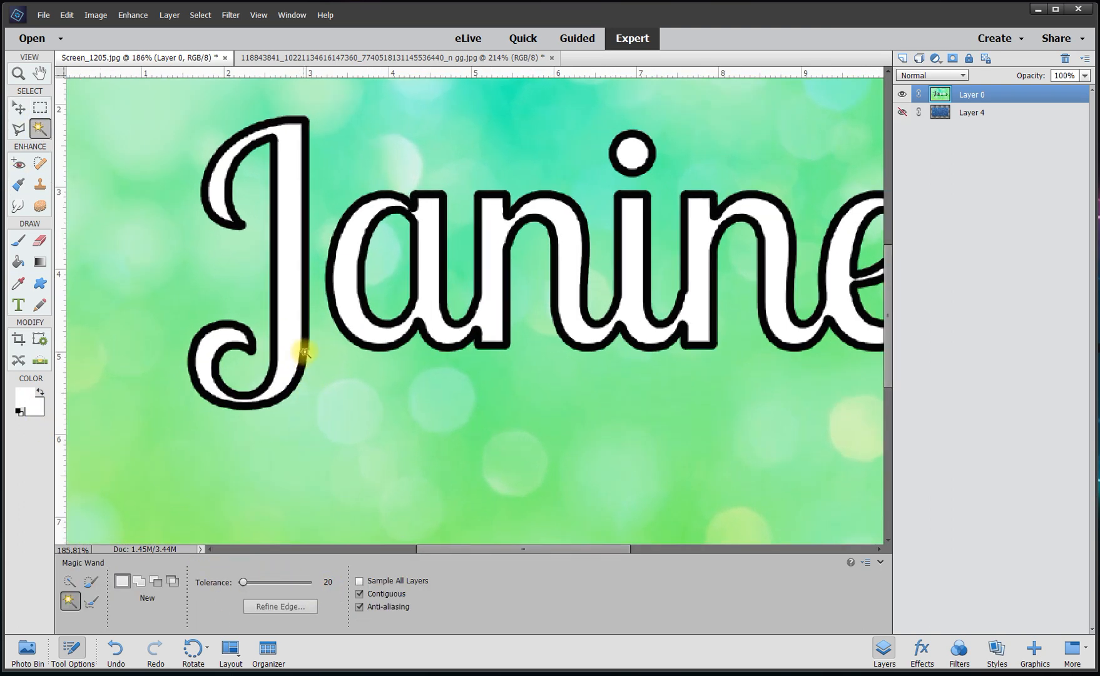
left_click(307, 351)
key("Delete")
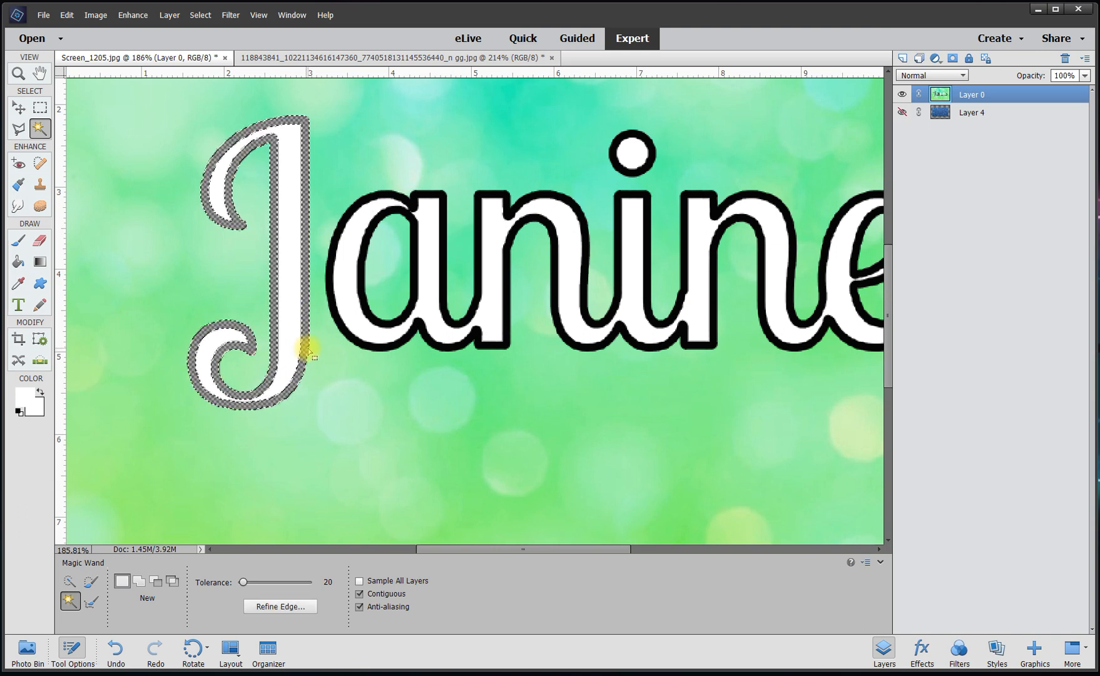
left_click(336, 311)
key("Delete")
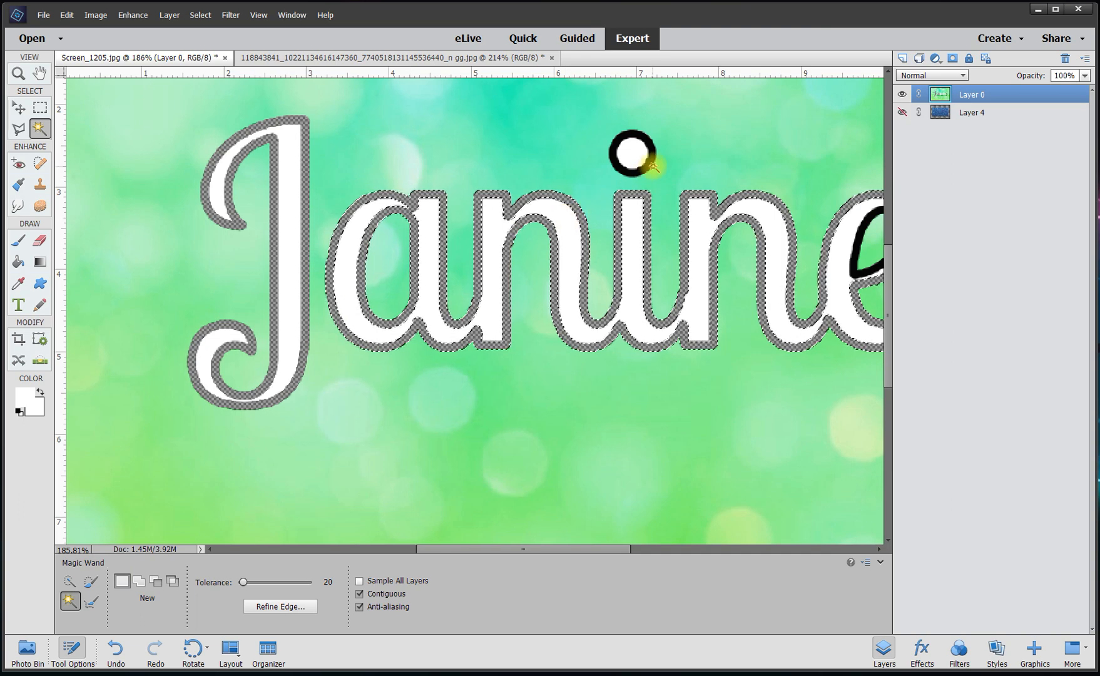
Delete the remaining black outlines around the dot of the i and inside the e, and clear the selection
left_click(648, 167)
key("Delete")
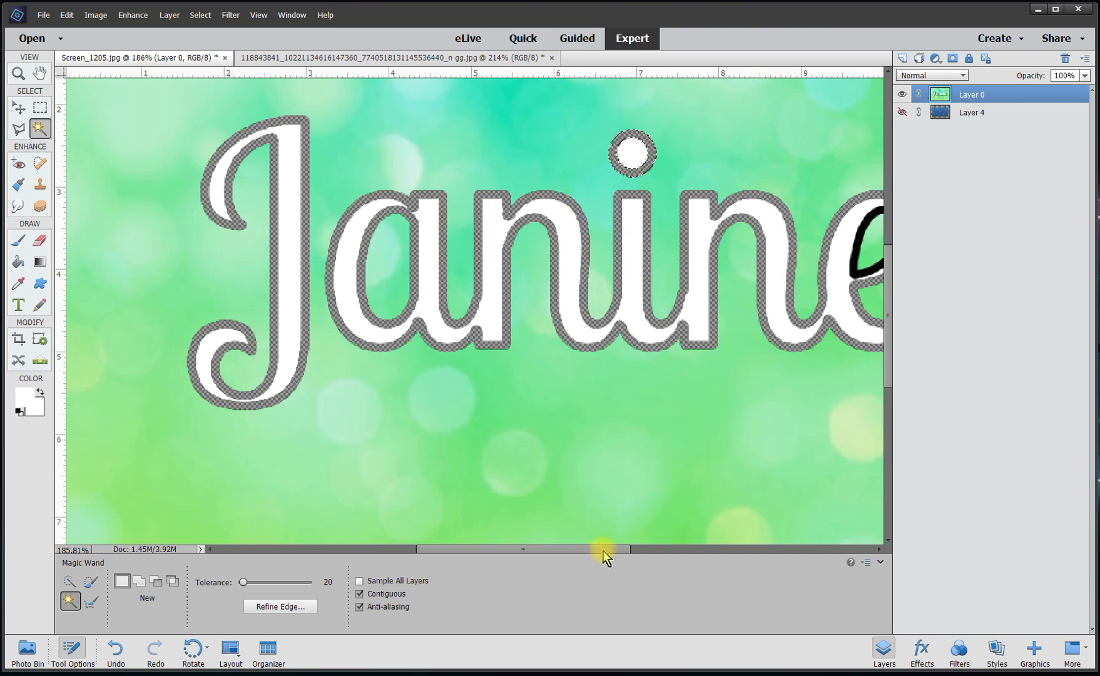
left_click_drag(602, 548, 654, 549)
left_click(665, 272)
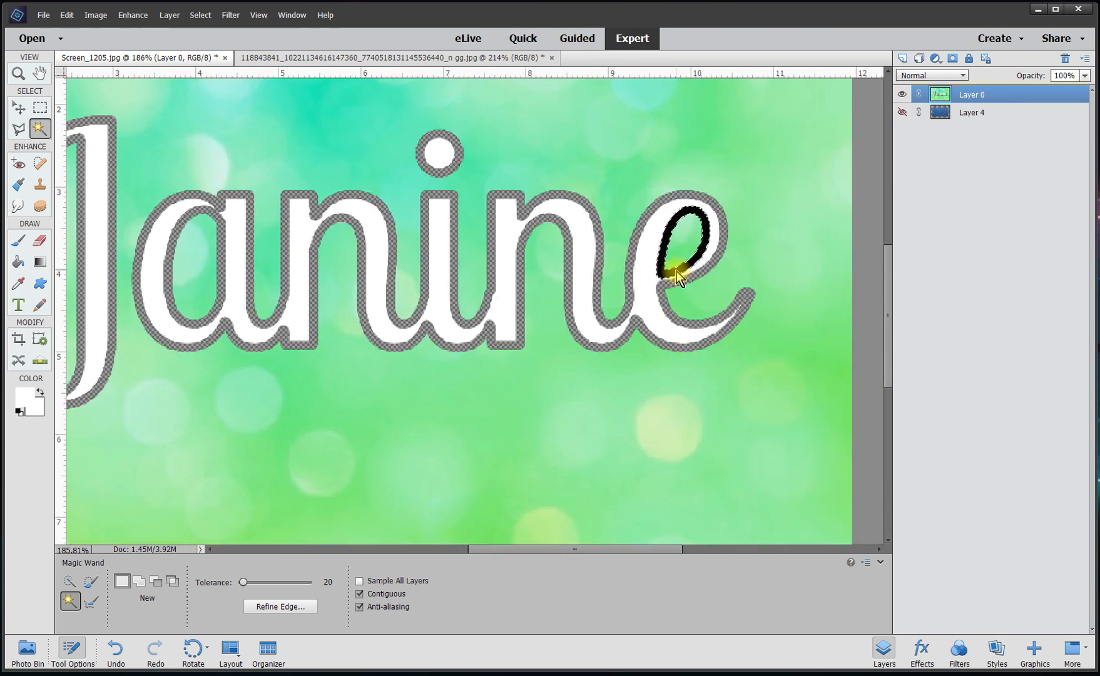
key("Delete")
key("ctrl+d")
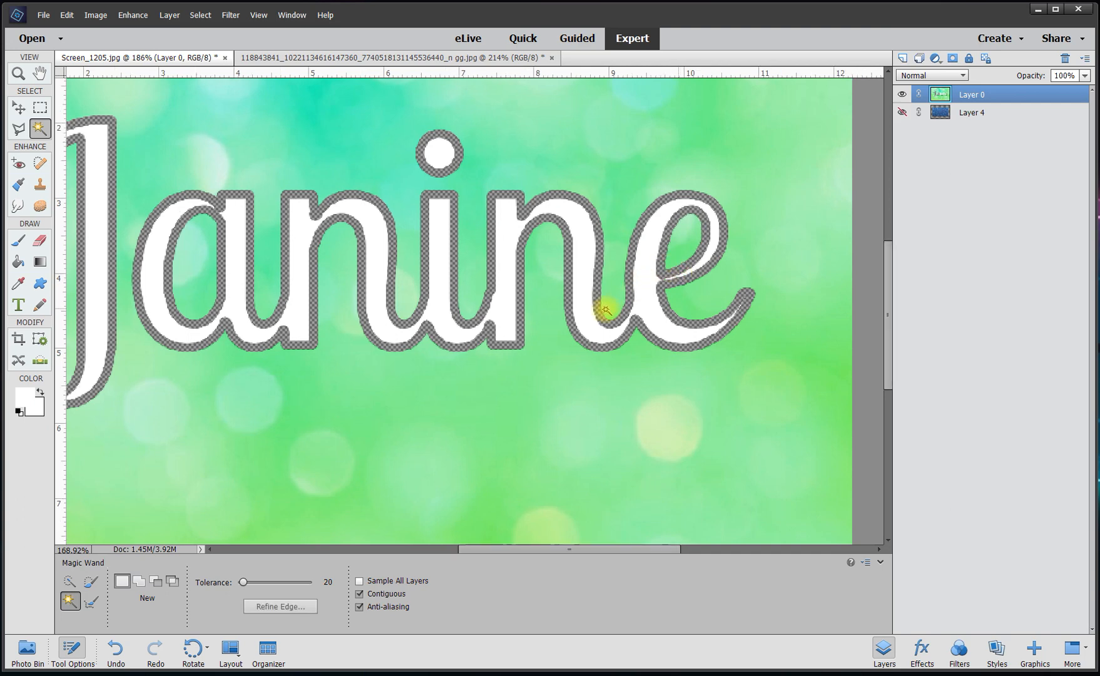
Show the blue glitter layer beneath the cut-out outline of the lettering
scroll(597, 306, "down", 4)
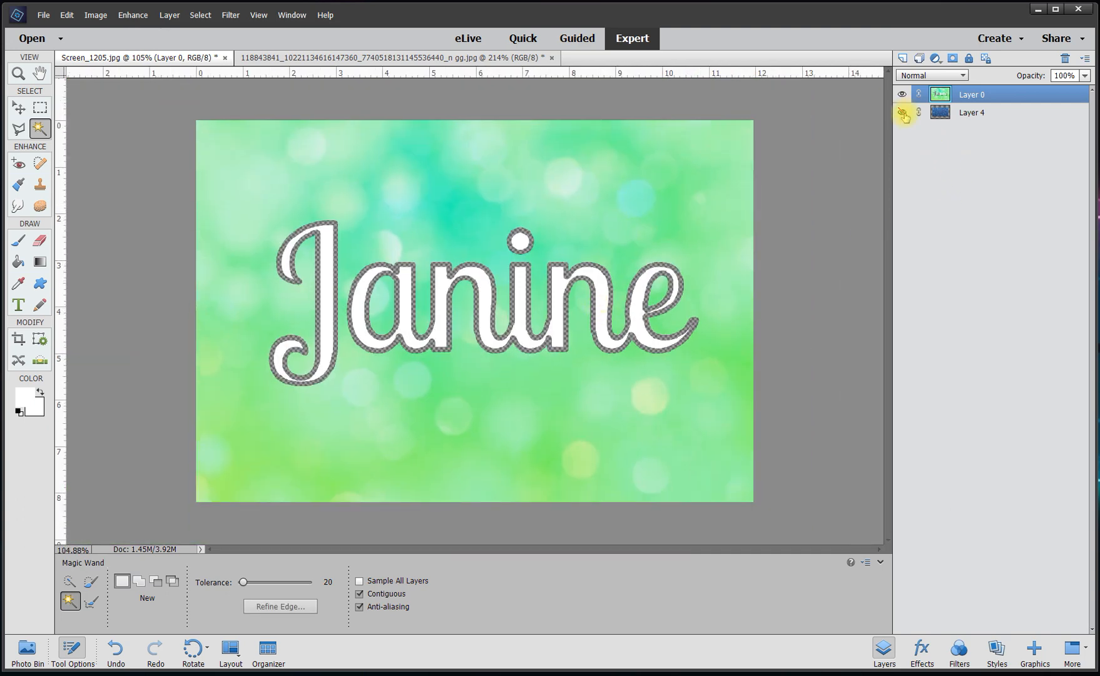
left_click(901, 112)
scroll(571, 356, "up", 2)
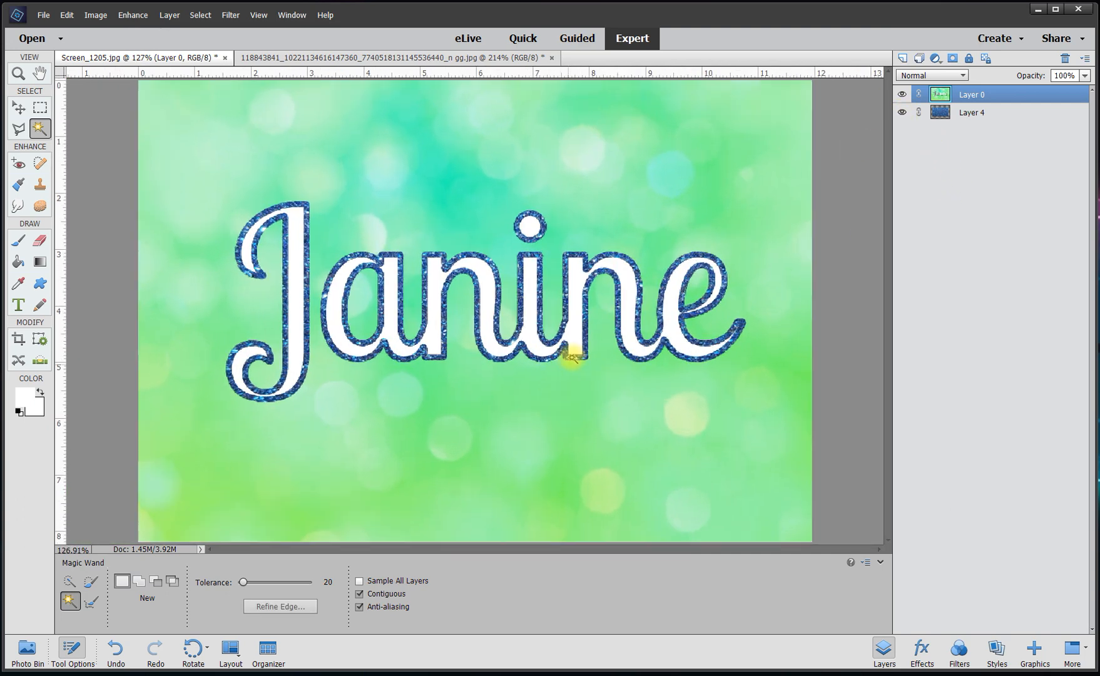
Toggle the visibility of the glitter layer and the merged layer to examine how glitter shows through the cut-out outline
left_click(18, 108)
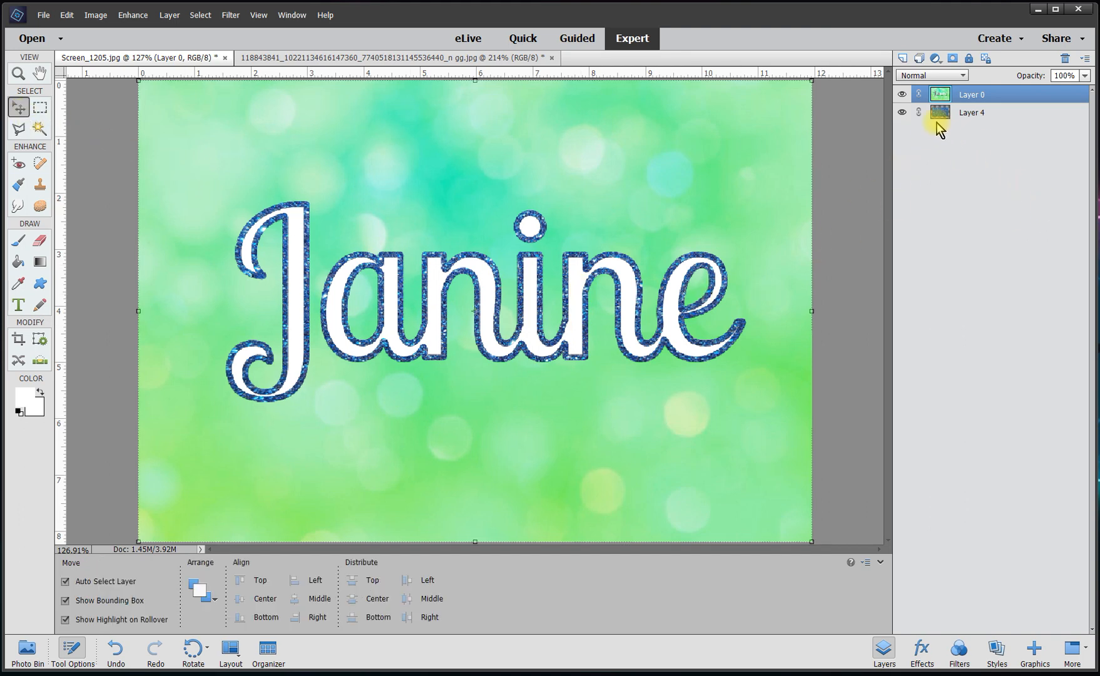
left_click(903, 112)
left_click(902, 112)
left_click(903, 112)
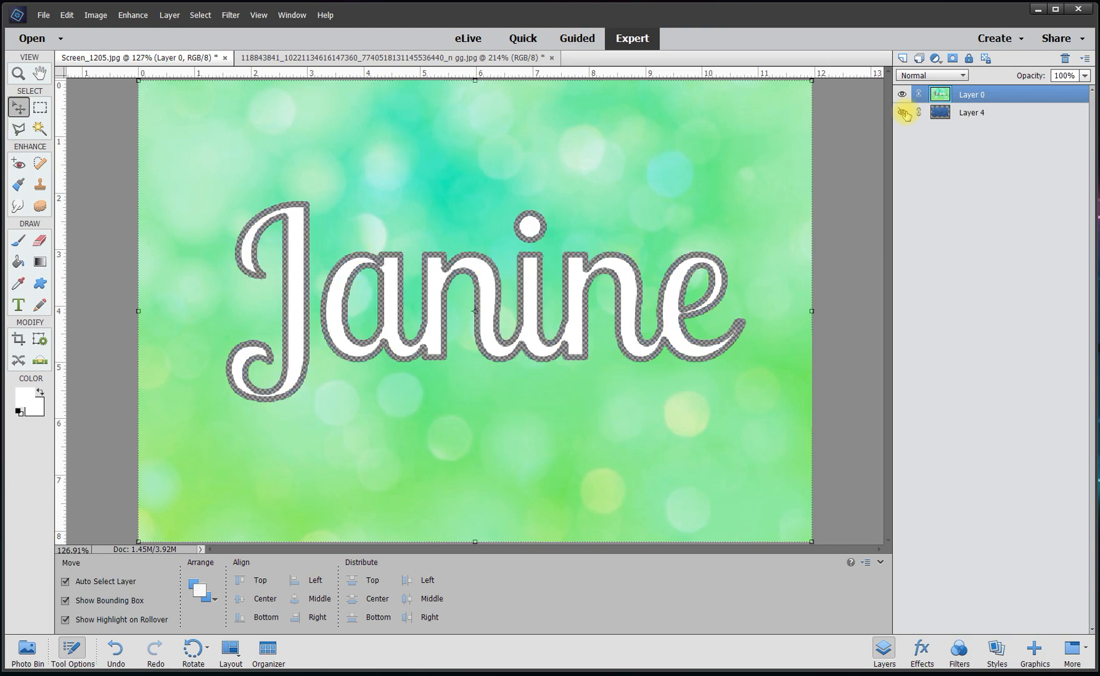
left_click(902, 112)
left_click(902, 94)
left_click(902, 94)
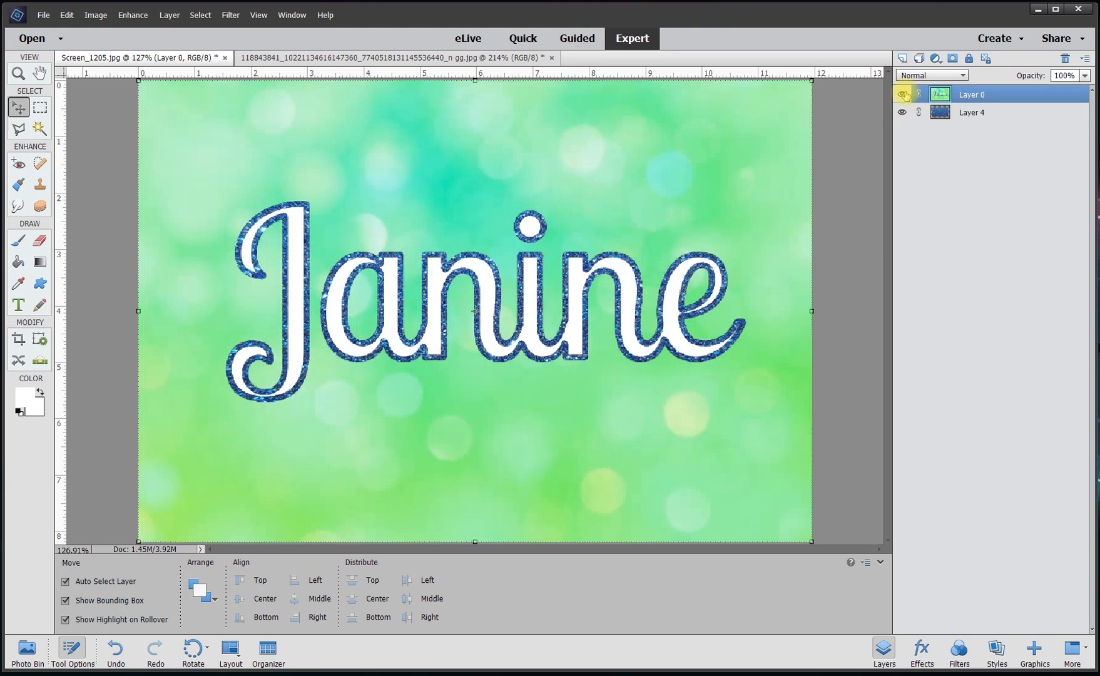
left_click(902, 94)
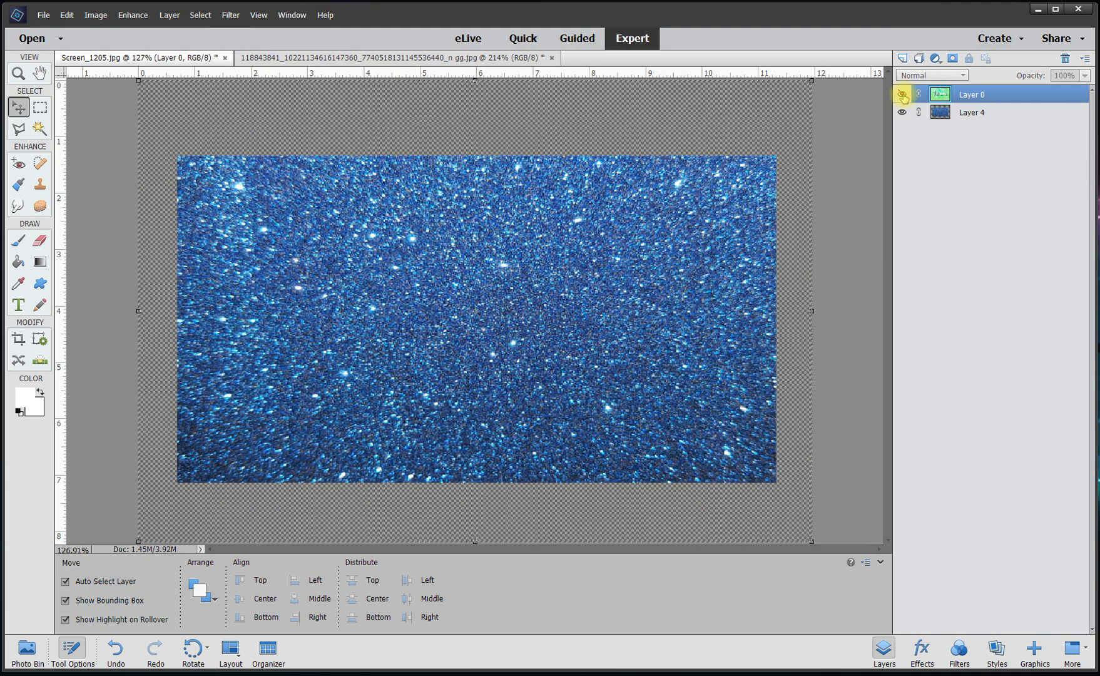
left_click(902, 94)
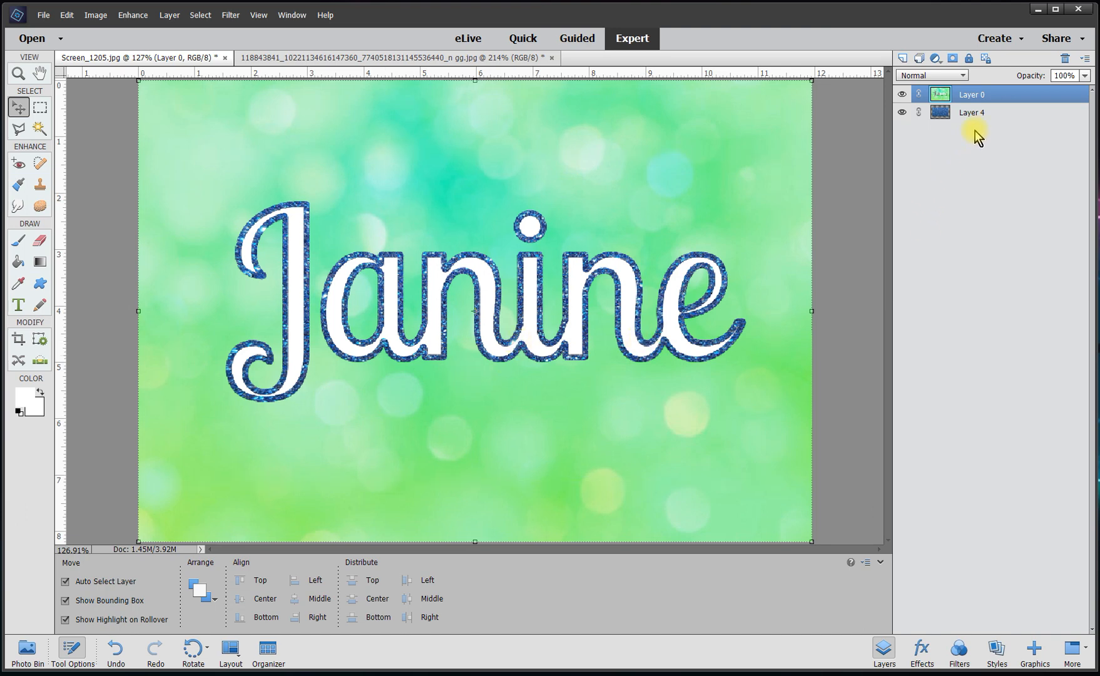
Apply Brightness/Contrast to the blue glitter layer with brightness 33 and contrast 68
left_click(976, 112)
left_click(134, 16)
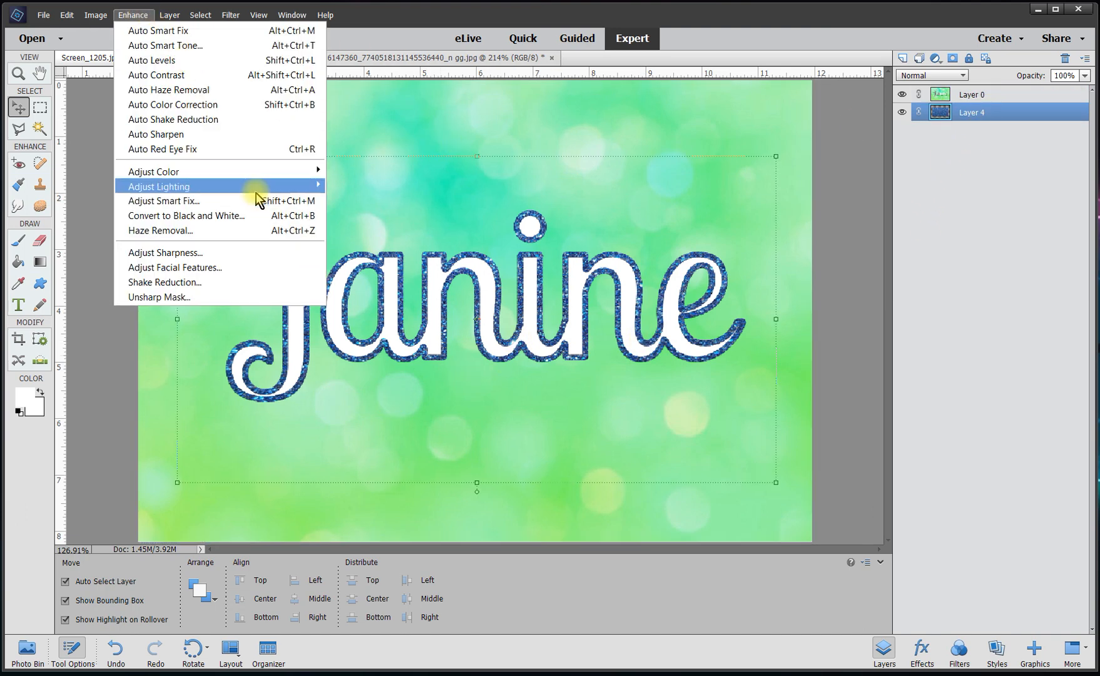
mouse_move(258, 186)
left_click(349, 201)
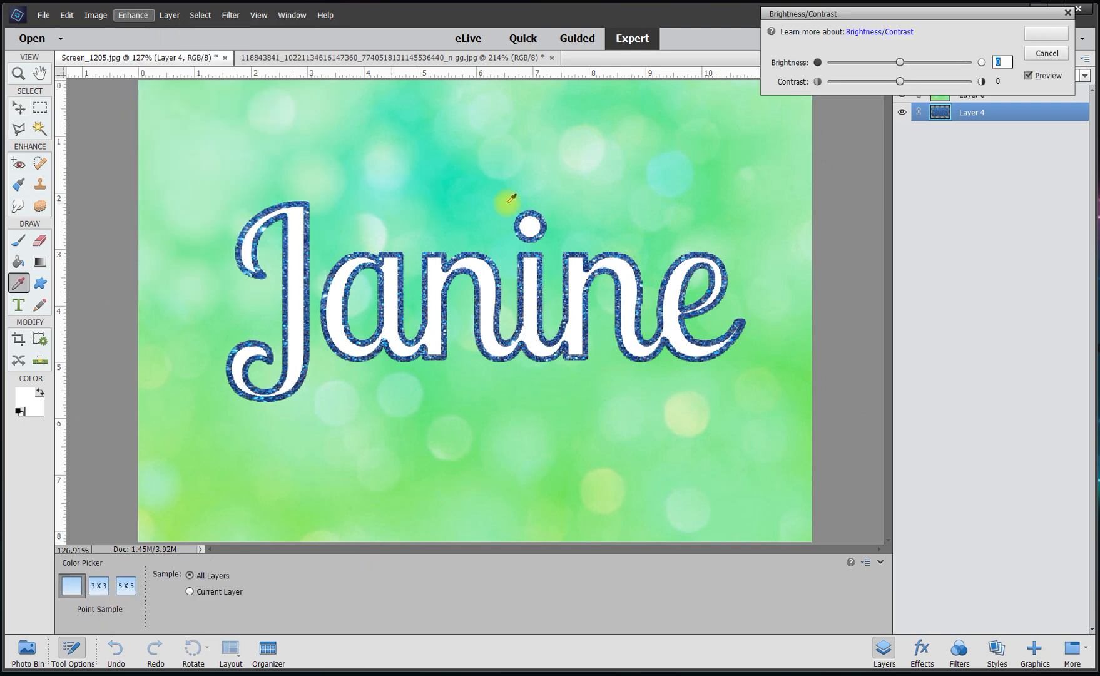
left_click(900, 81)
left_click_drag(901, 80, 946, 86)
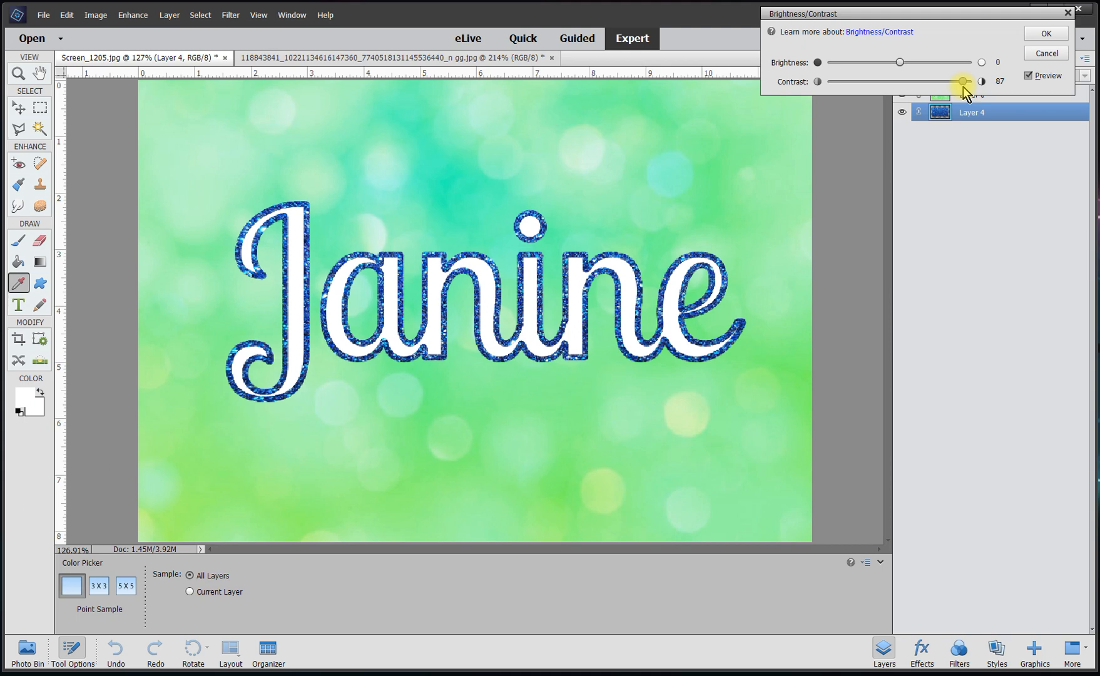
left_click_drag(964, 87, 915, 65)
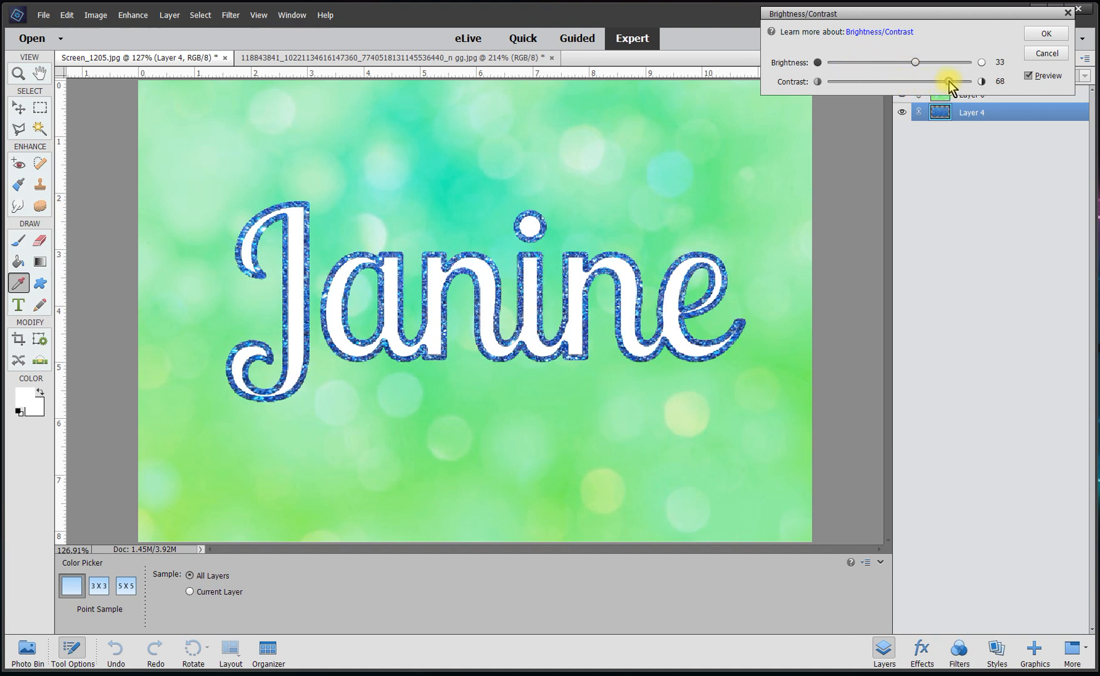
left_click(1045, 33)
key("v")
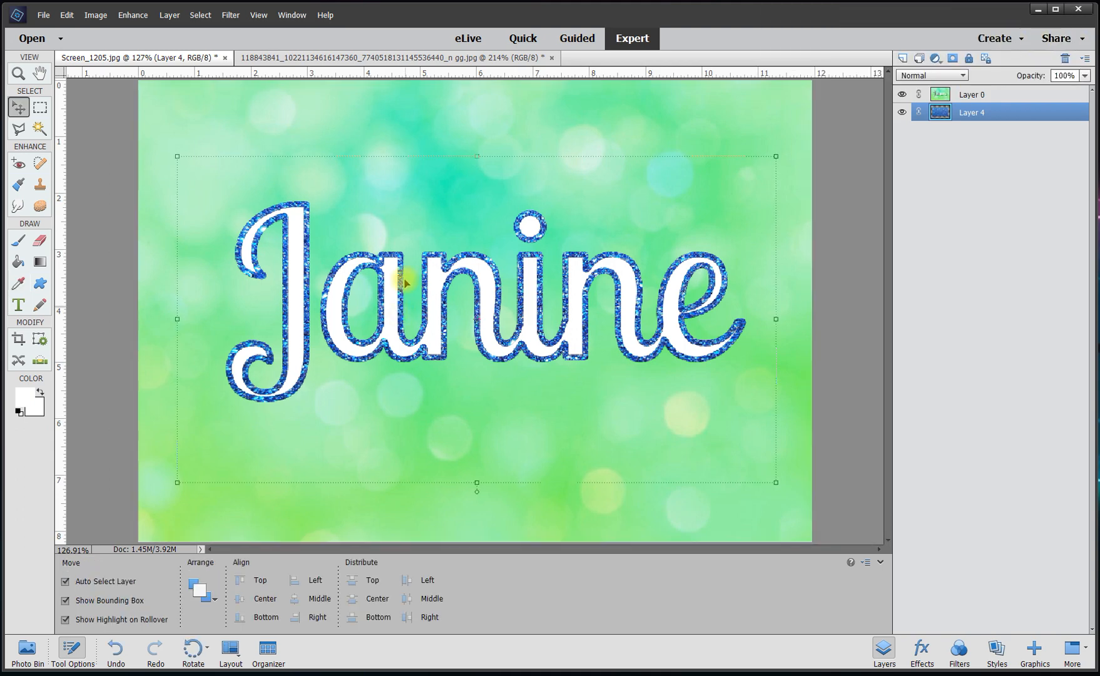
Raise the blue glitter layer's saturation to +59 with Hue/Saturation, and deselect the layer
left_click(133, 15)
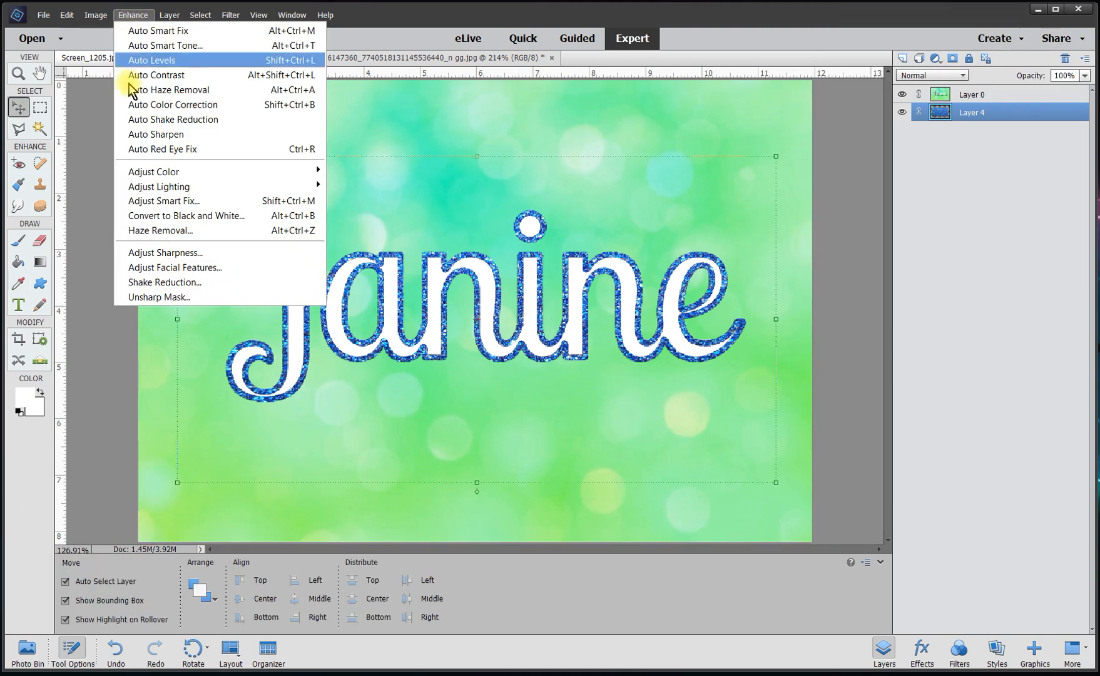
mouse_move(153, 172)
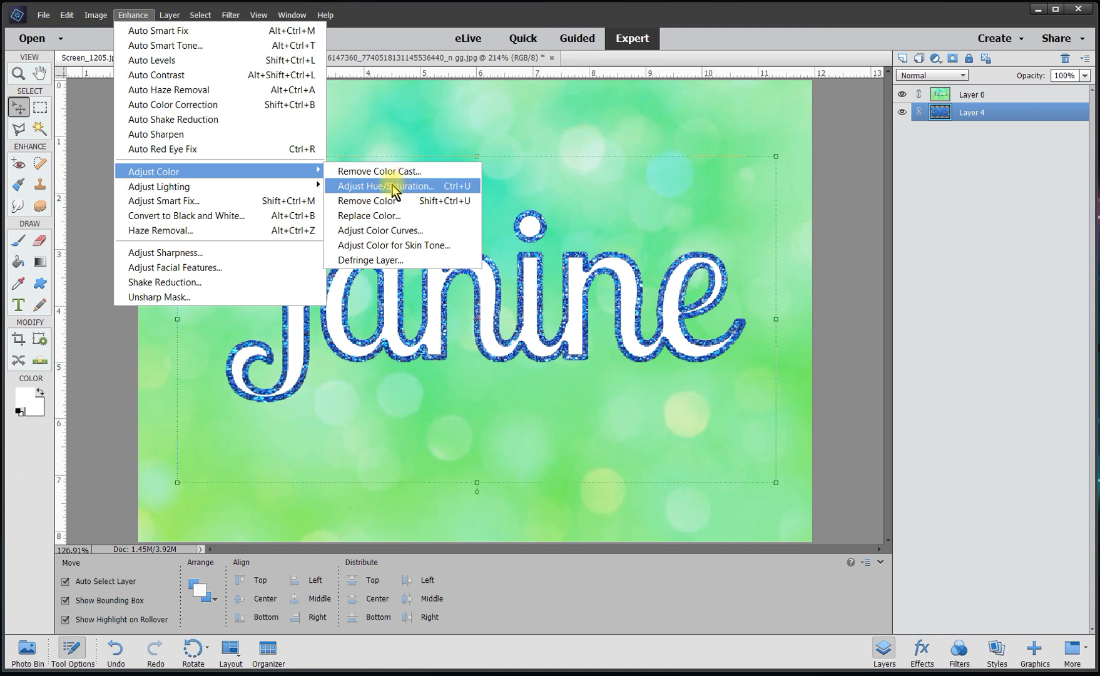
left_click(372, 187)
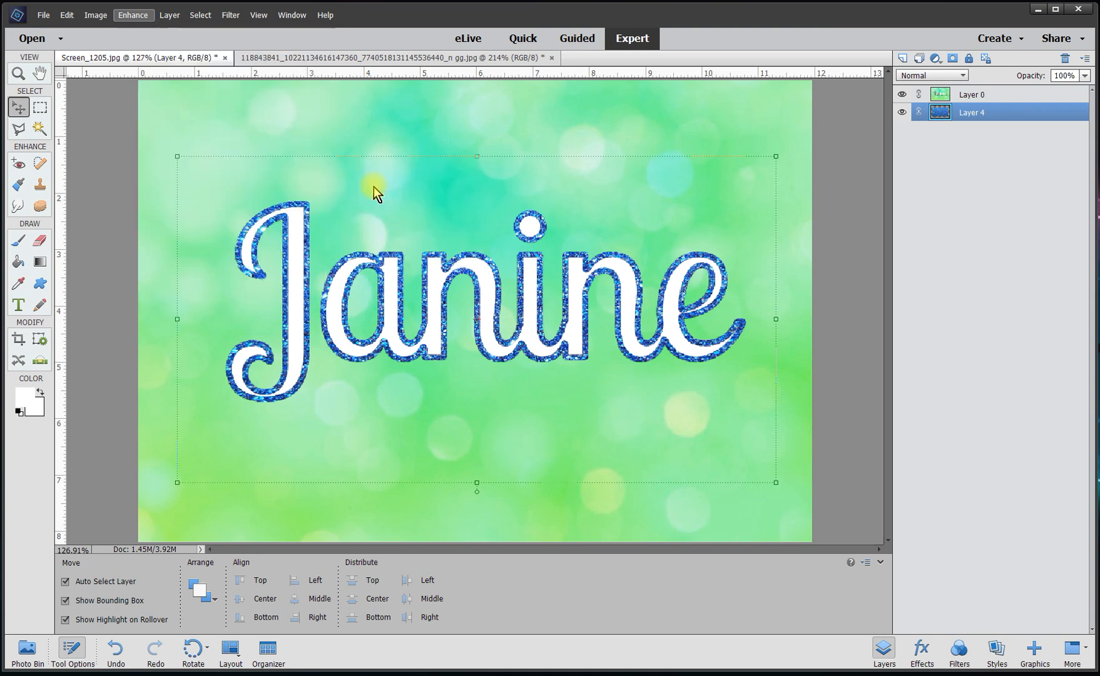
left_click_drag(992, 120, 1026, 120)
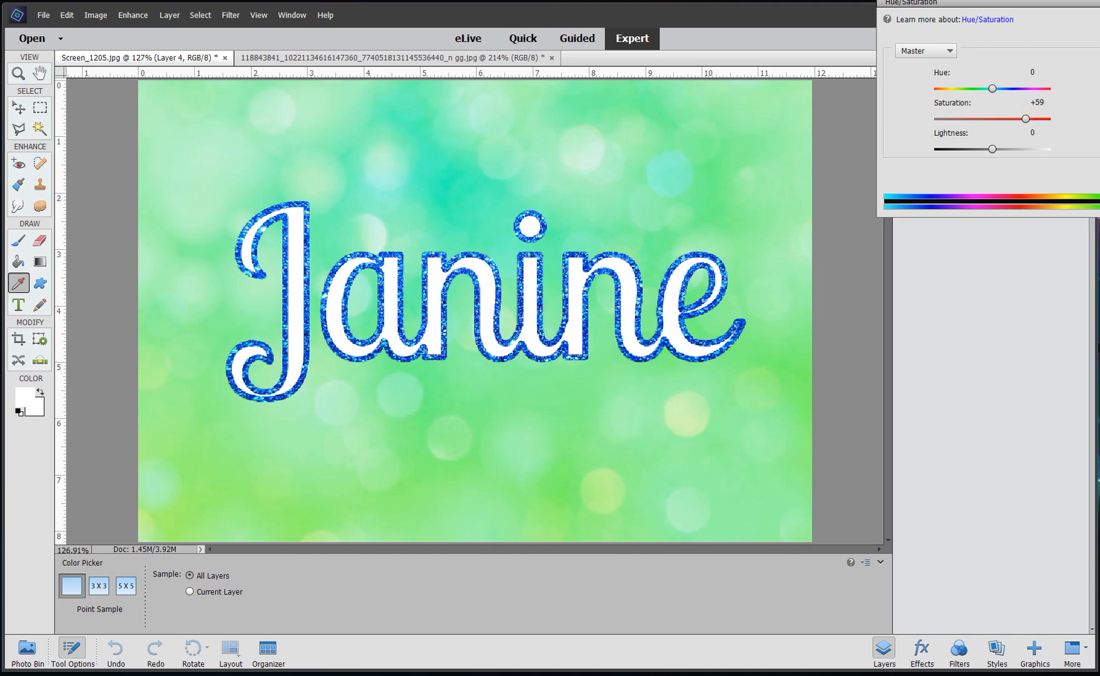
key("Return")
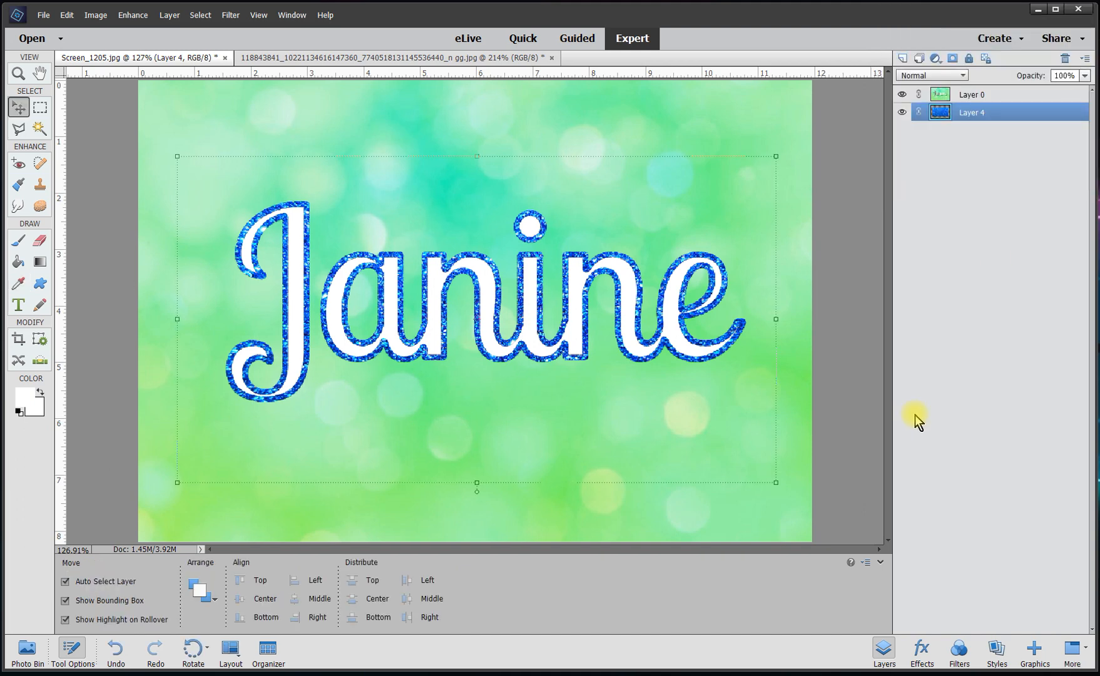
left_click(856, 411)
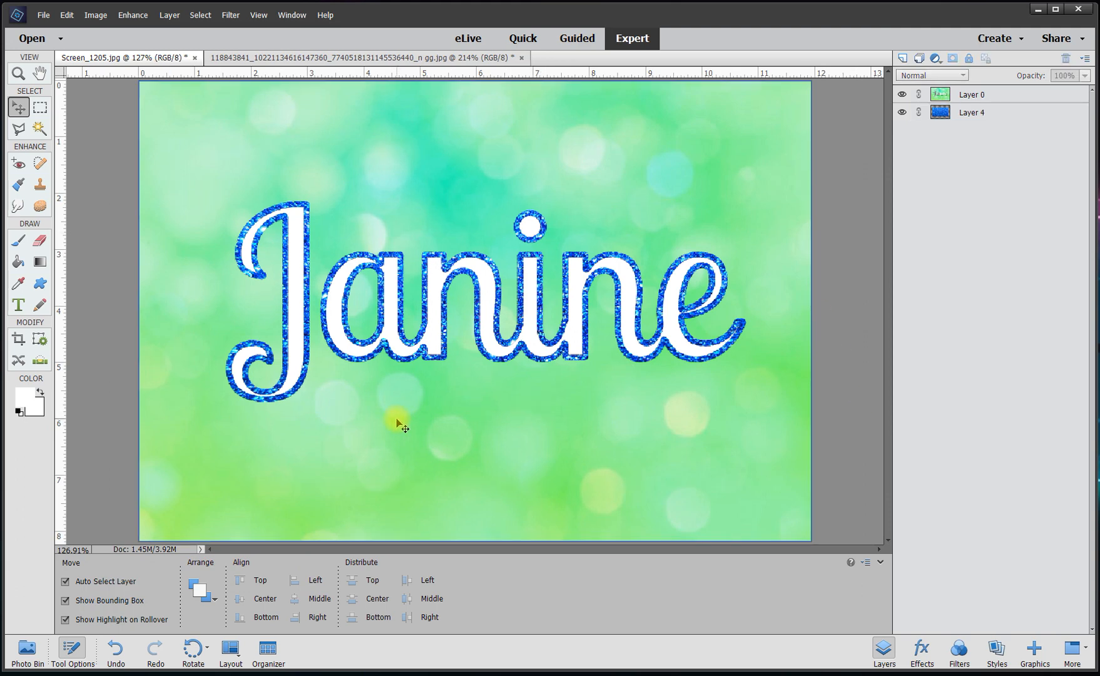